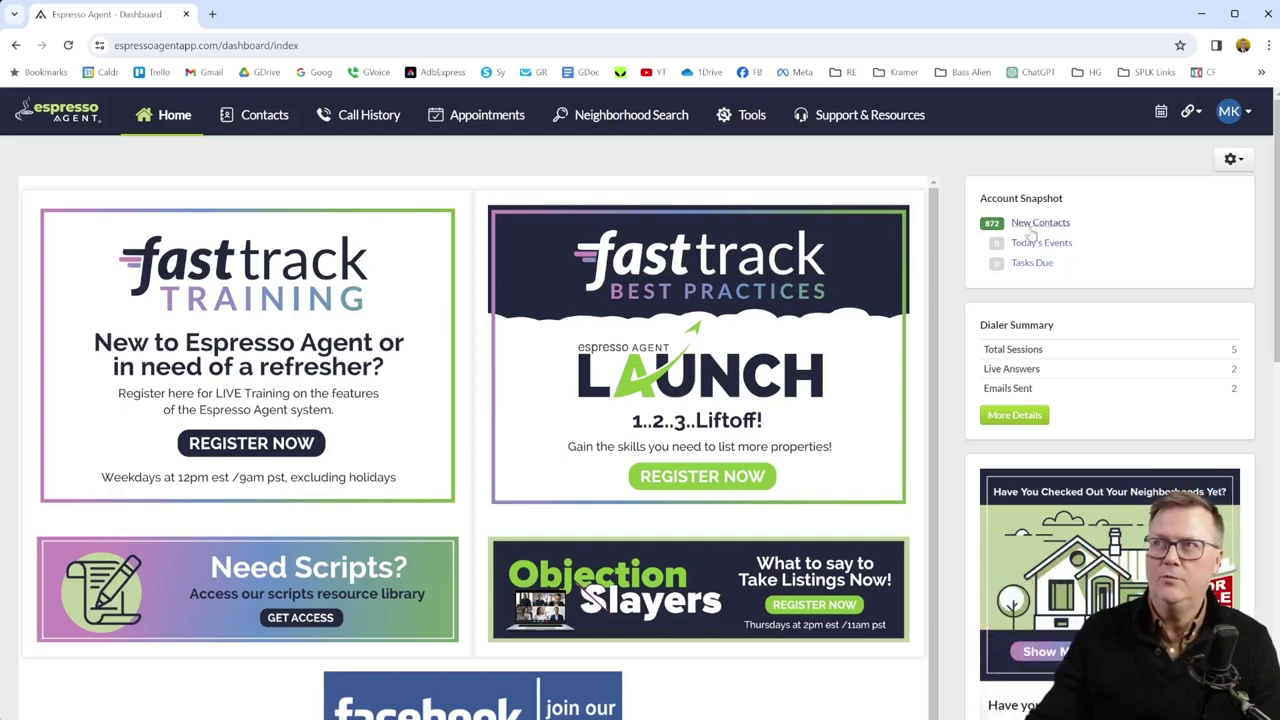
Open the account settings and review the basic information and mailing address in the account profile
click(1232, 112)
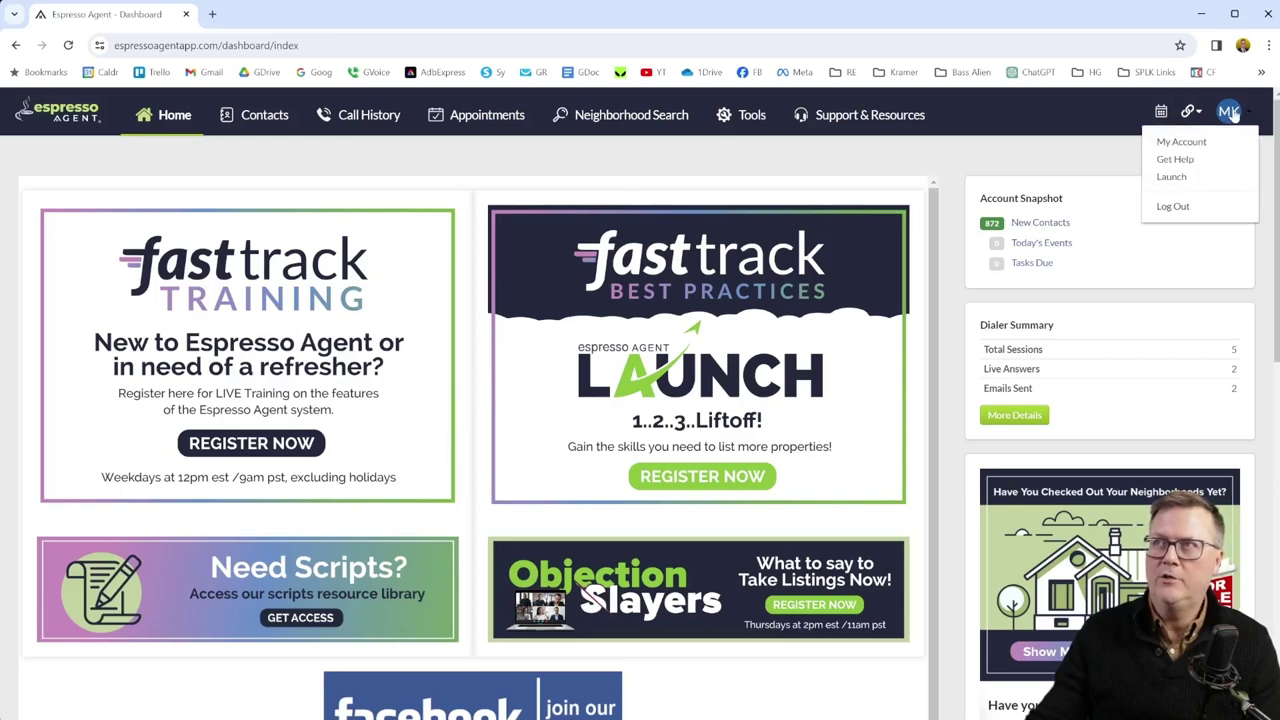
click(1188, 143)
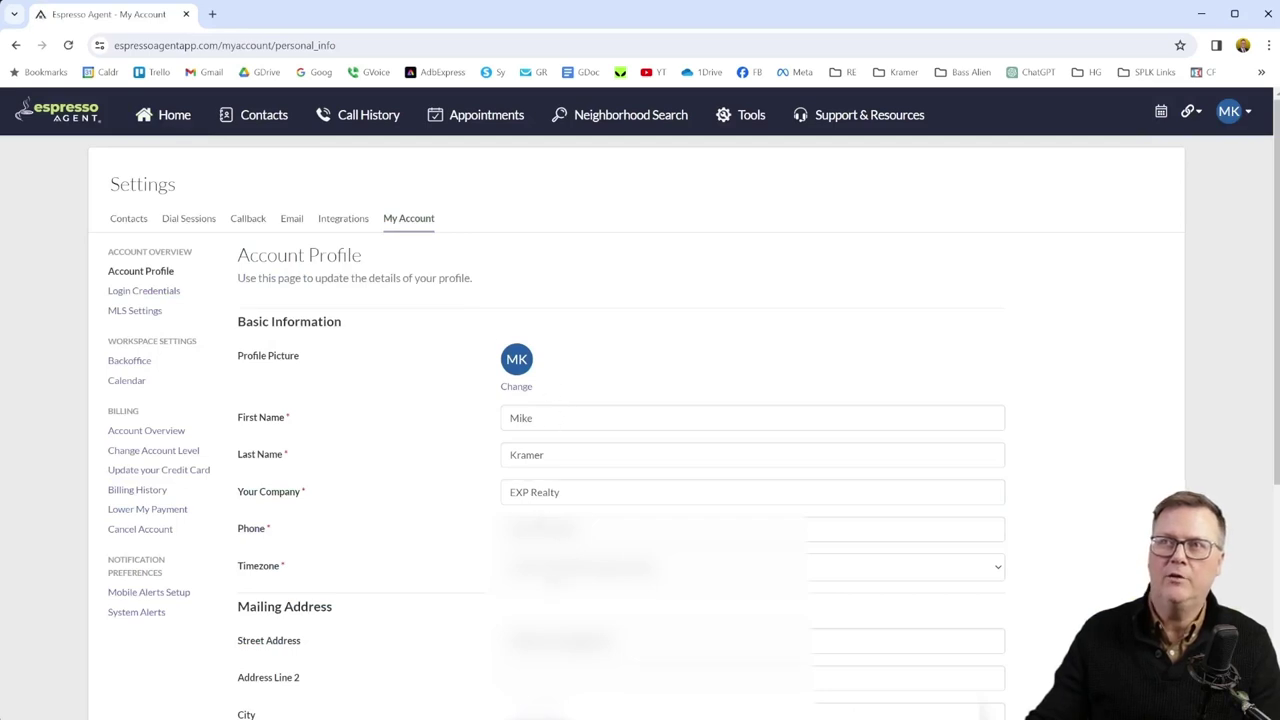
scroll(395, 497, down, 1)
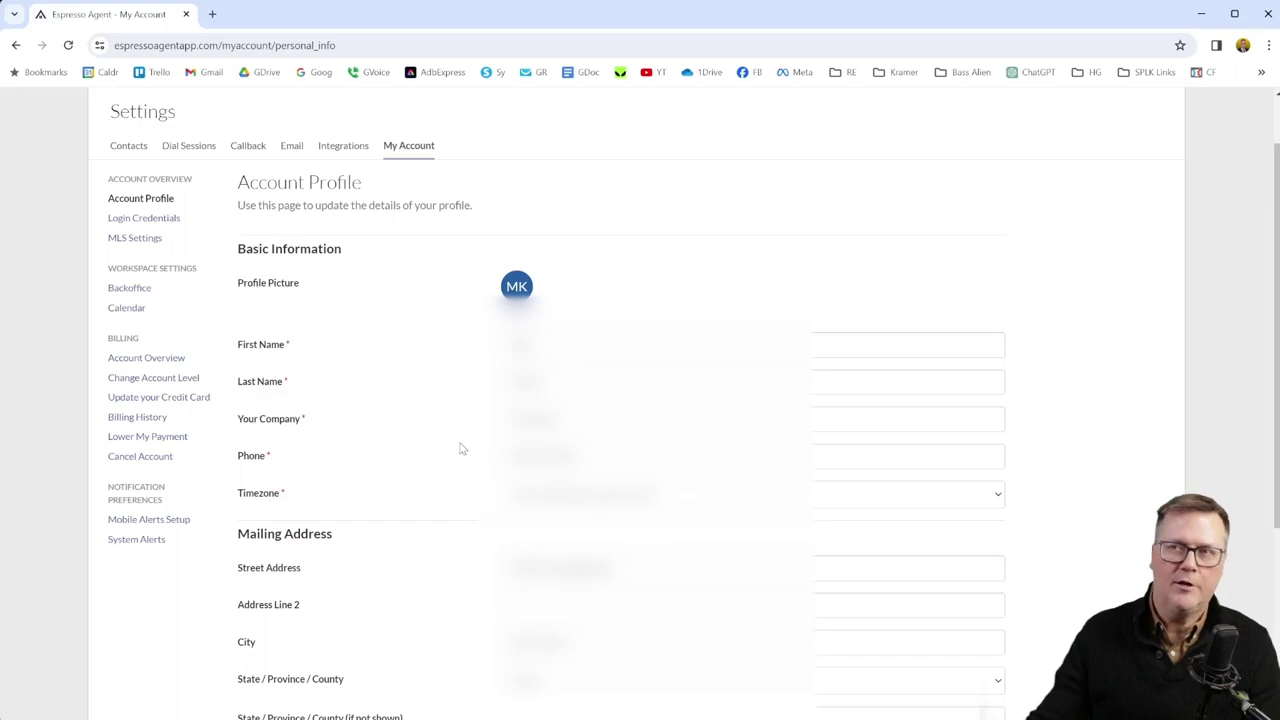
scroll(462, 449, down, 1)
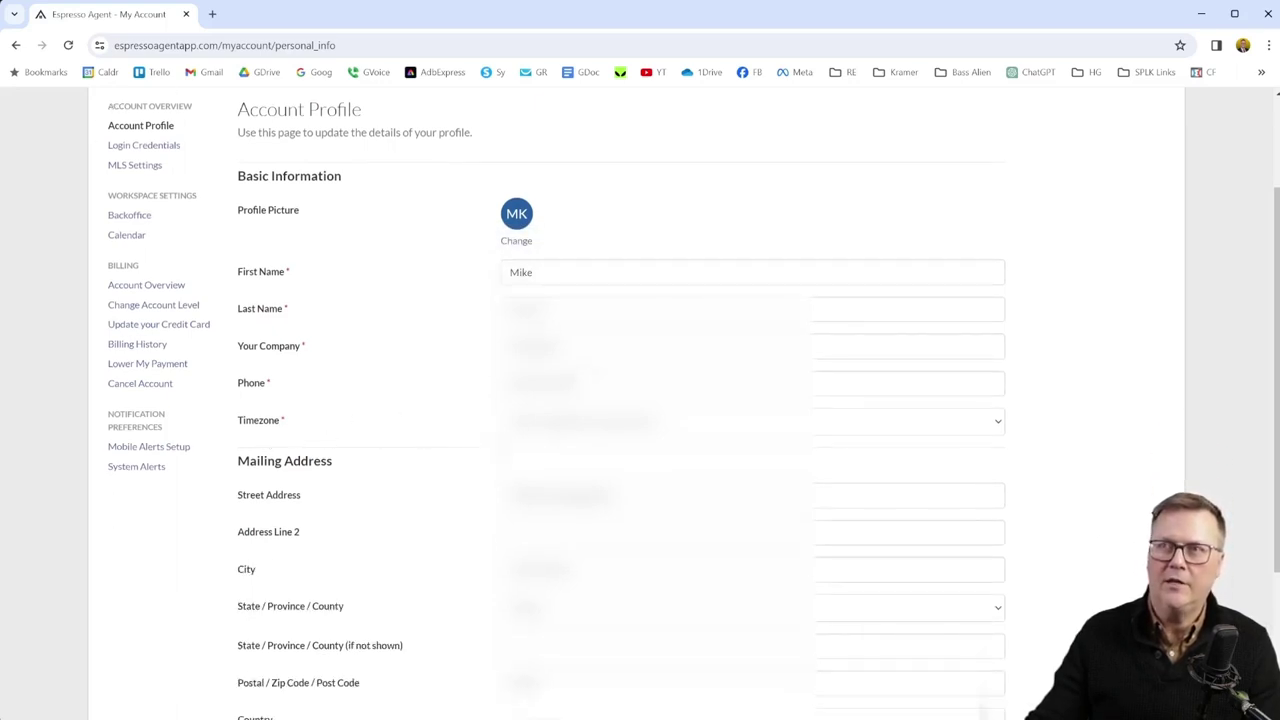
scroll(300, 420, down, 2)
scroll(386, 371, up, 4)
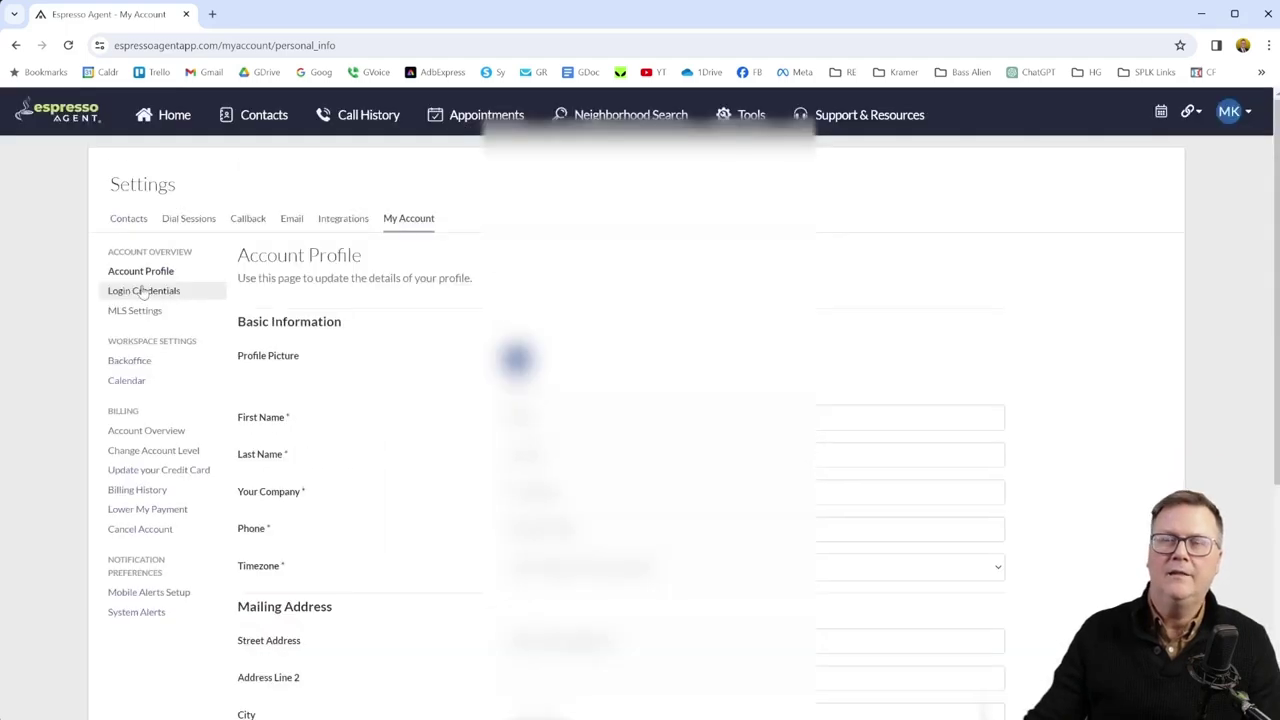
Look through the login credentials, MLS settings and Backoffice workspace settings of the account
click(143, 290)
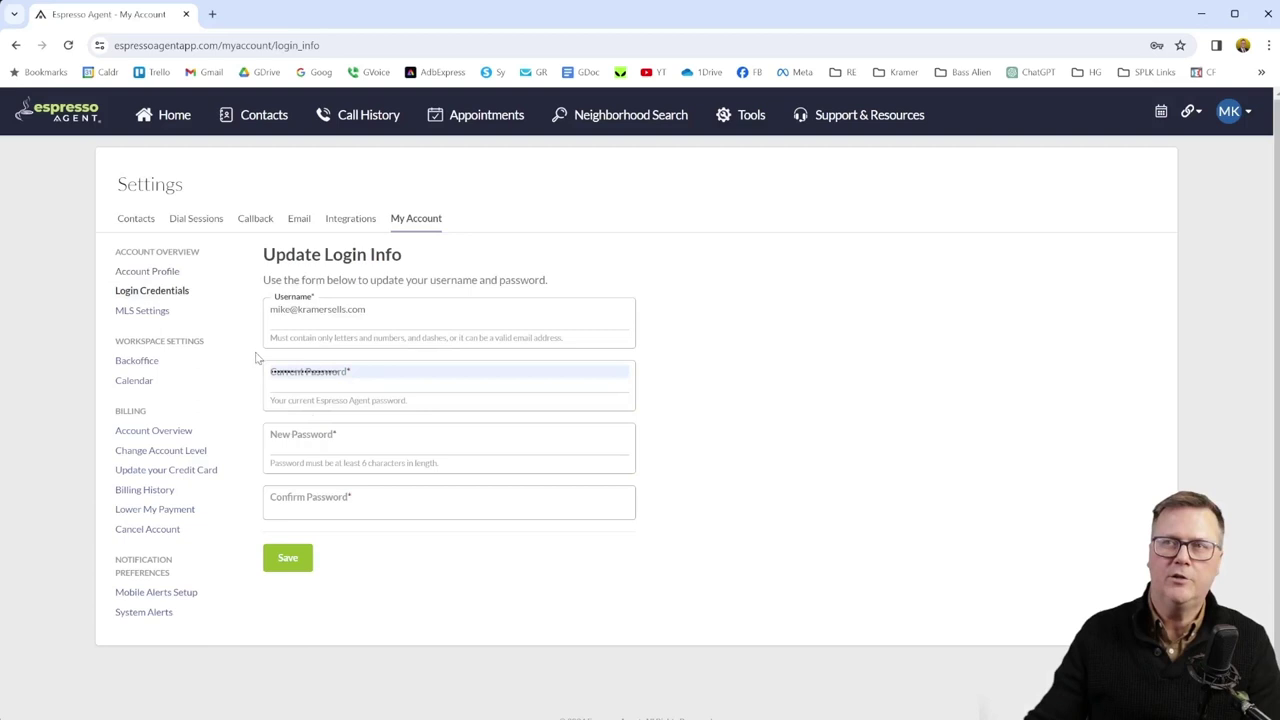
click(151, 312)
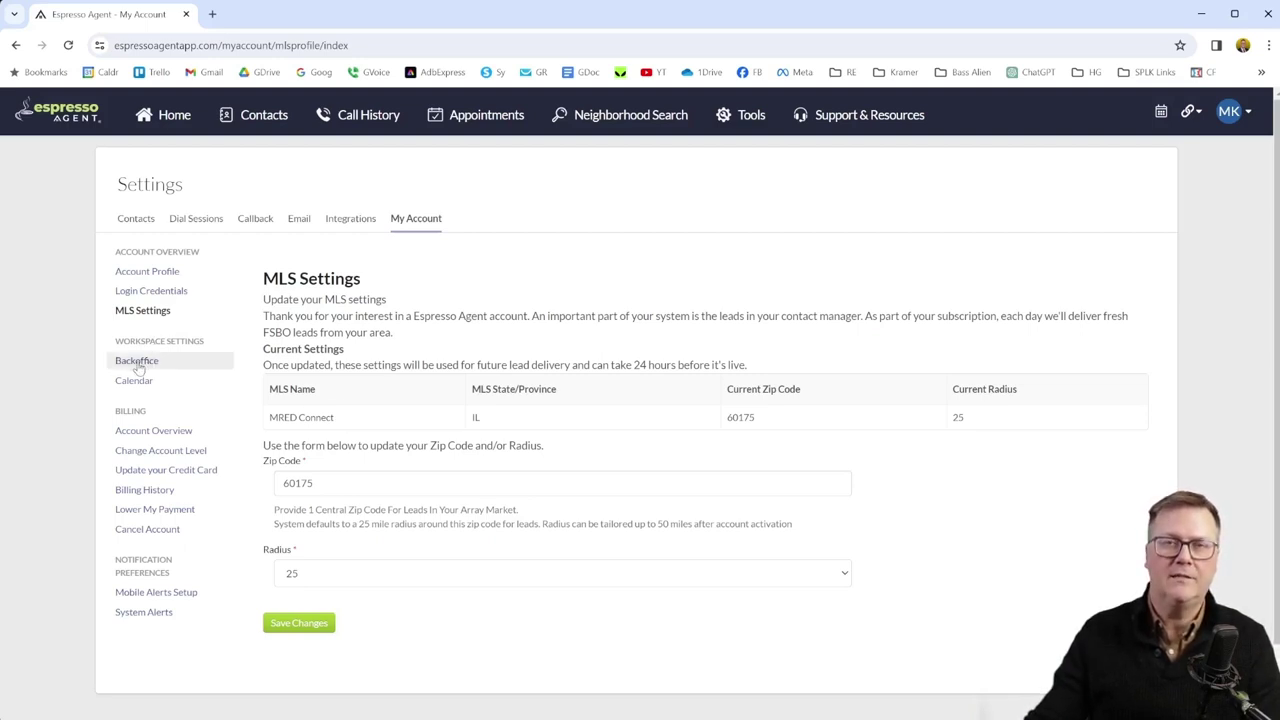
click(137, 363)
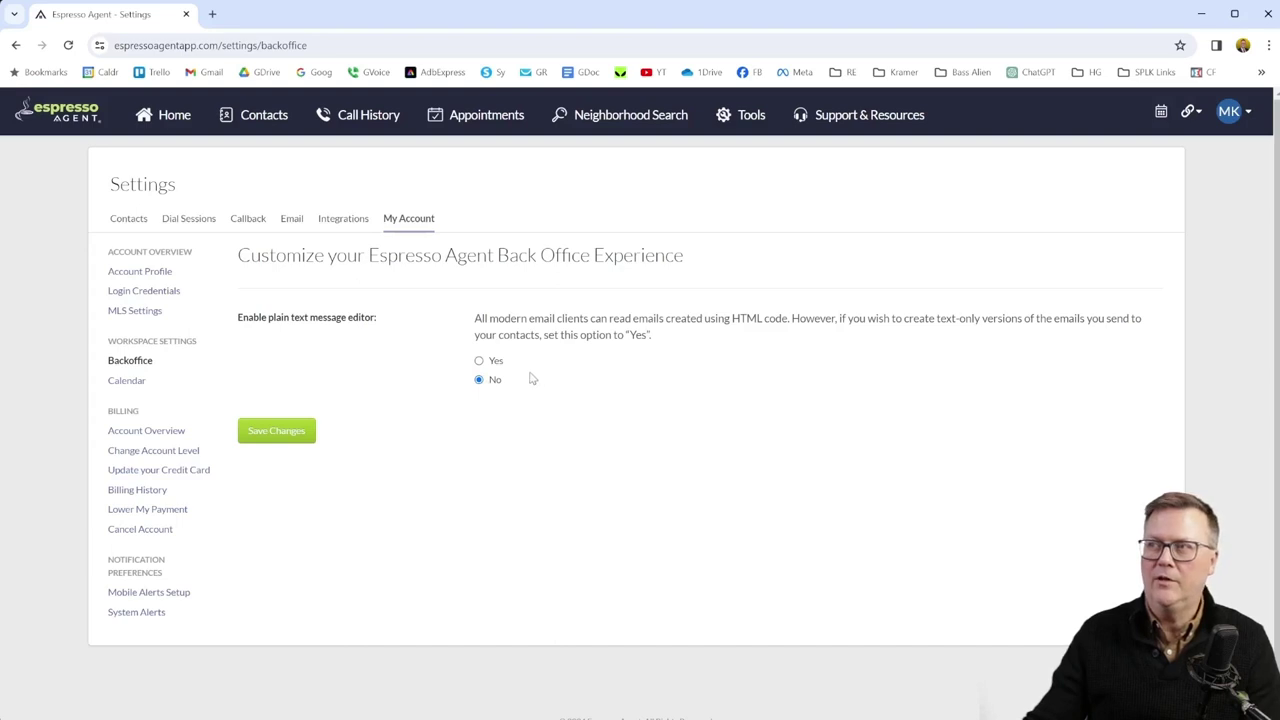
Review the calendar settings, from default view and working hours to the reminder and Google Calendar sync options
click(133, 383)
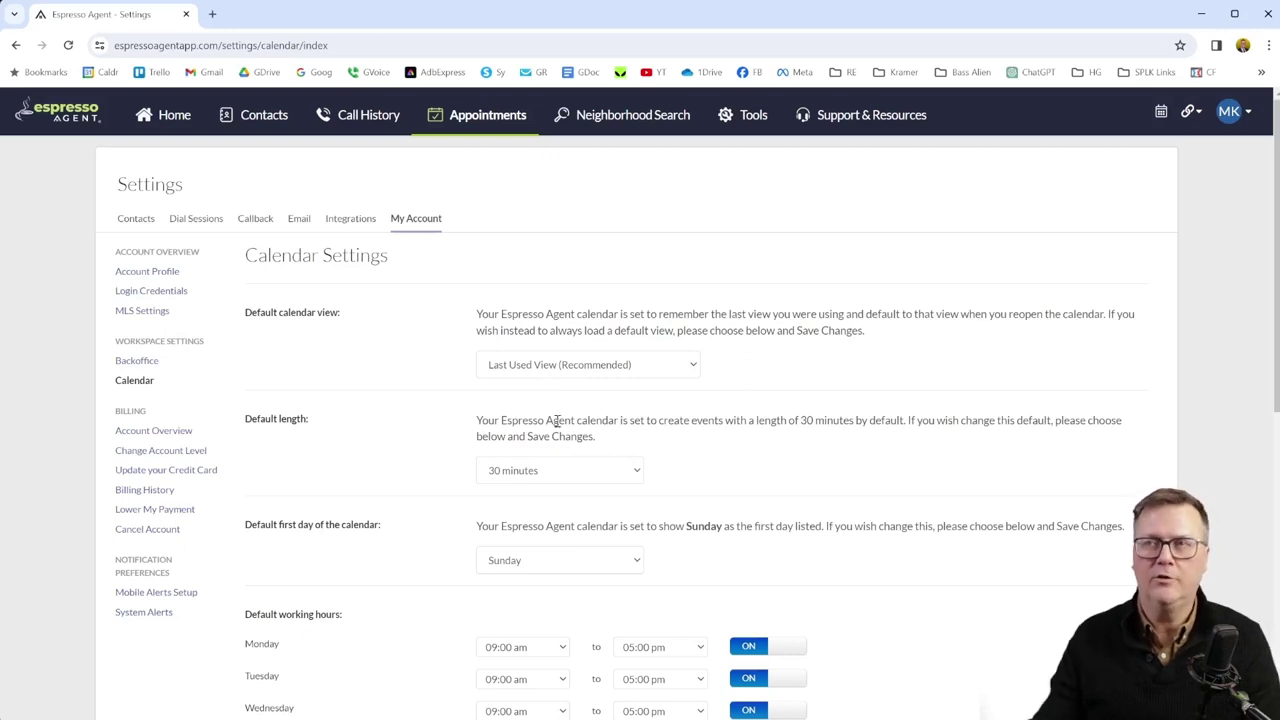
scroll(557, 421, down, 2)
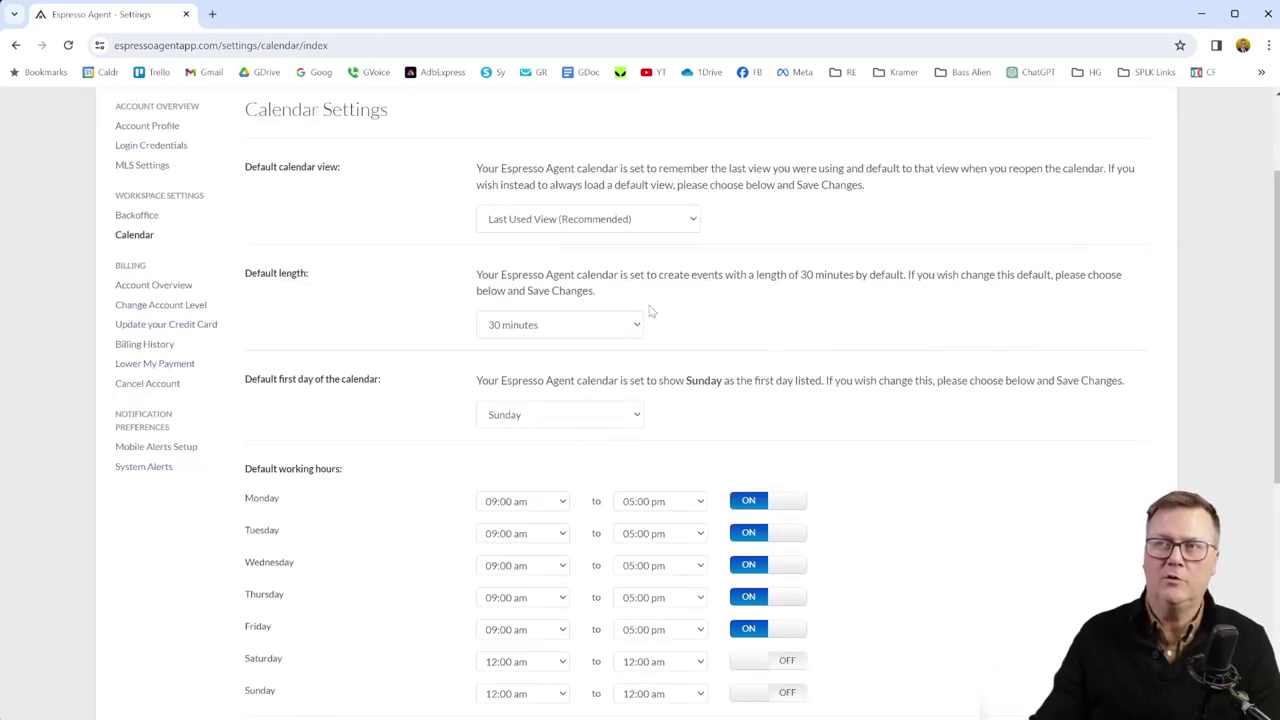
scroll(650, 320, down, 1)
scroll(590, 428, down, 3)
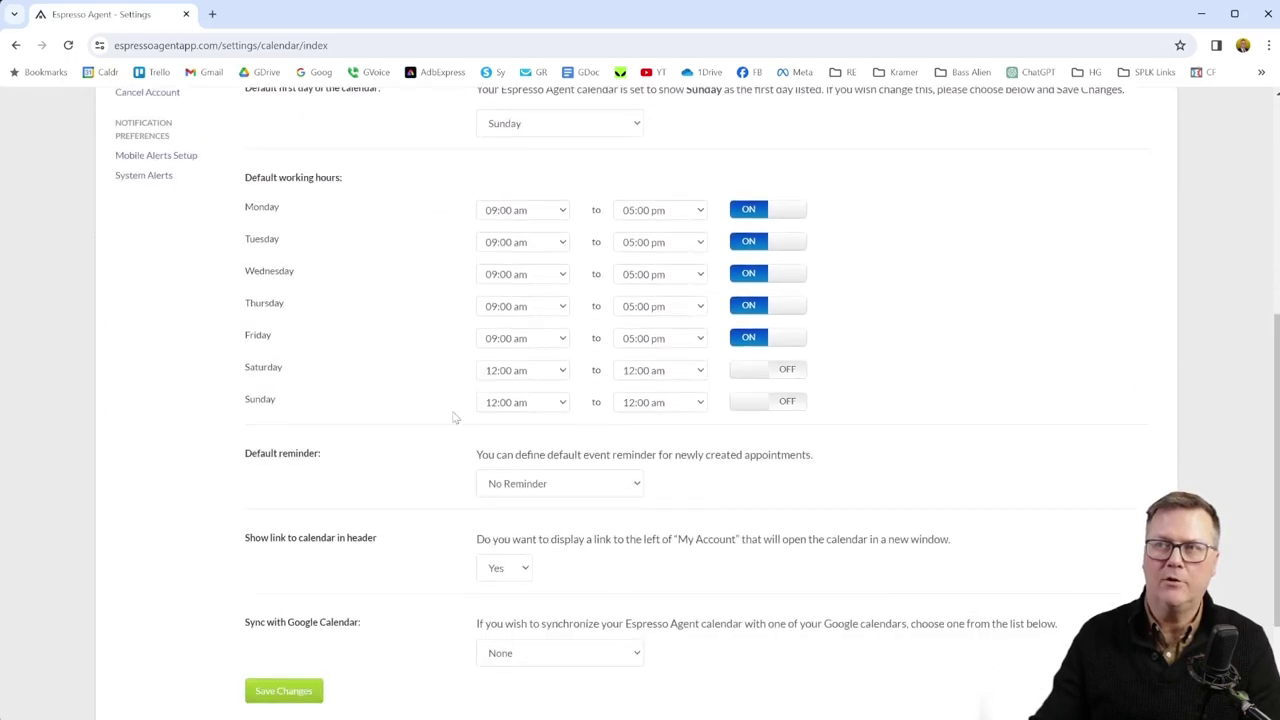
scroll(675, 567, down, 1)
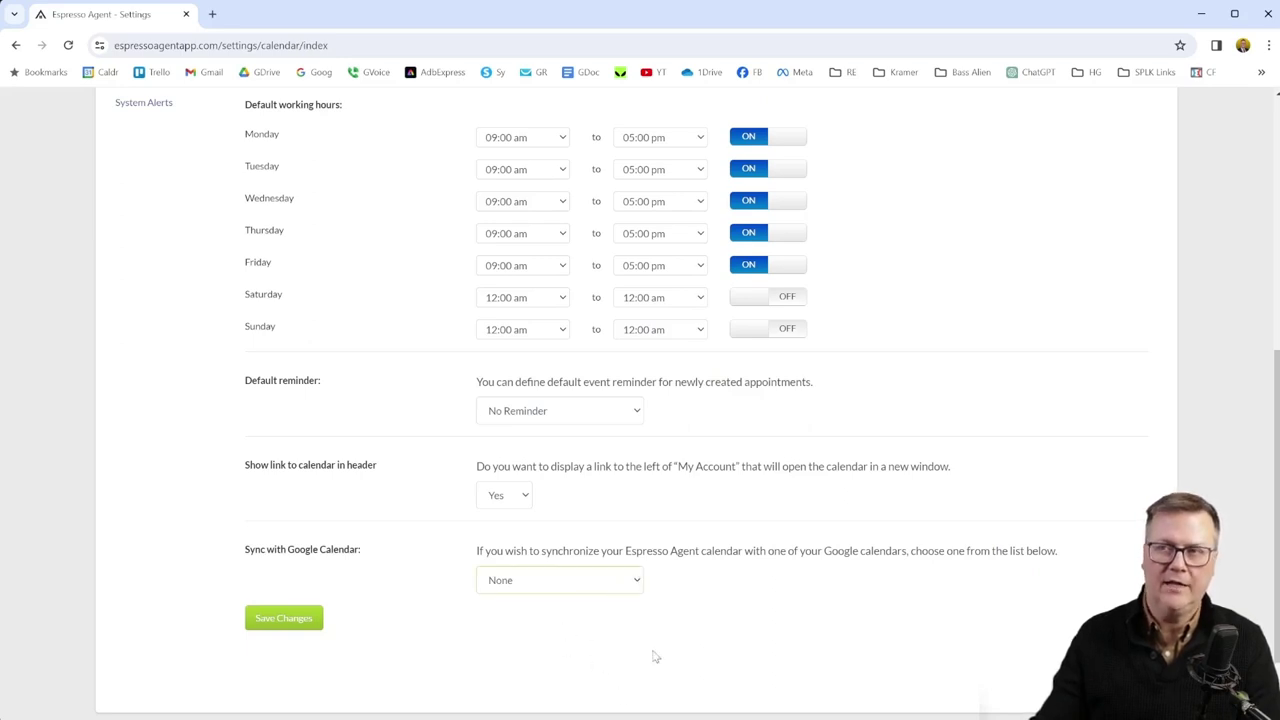
View the mobile alerts setup and the system alert notification preferences
scroll(460, 522, up, 5)
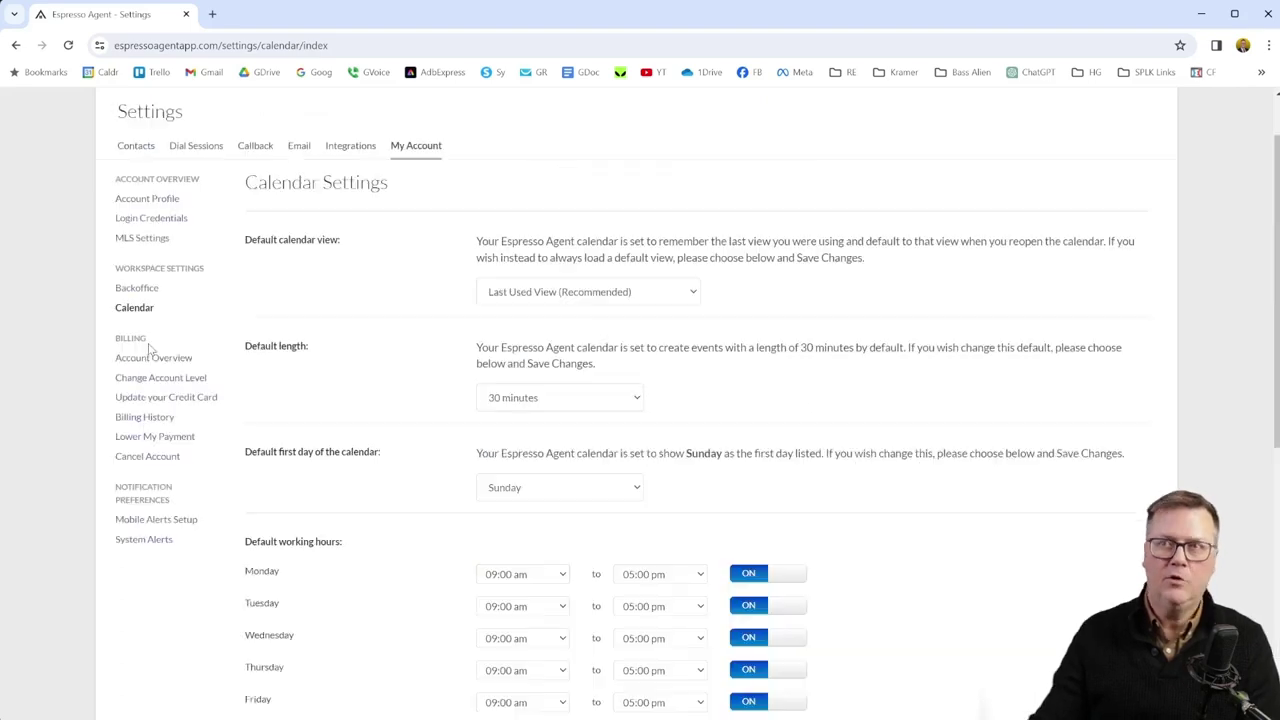
click(162, 526)
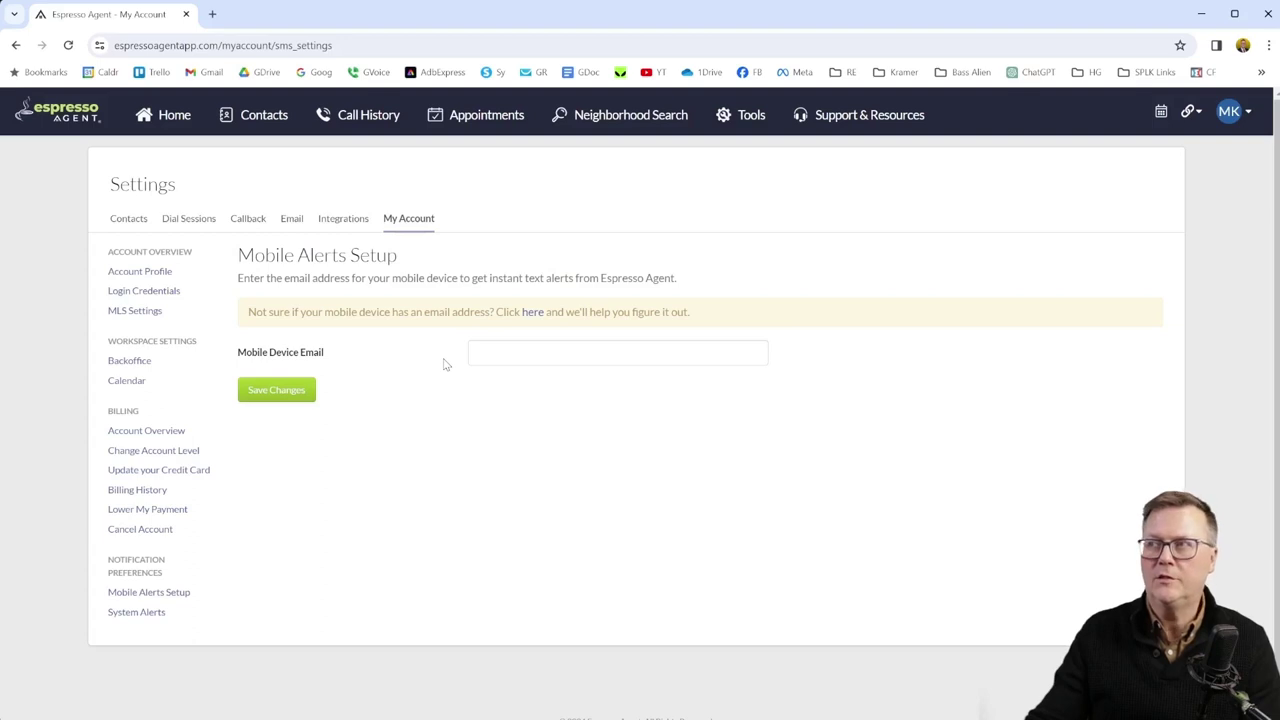
click(120, 615)
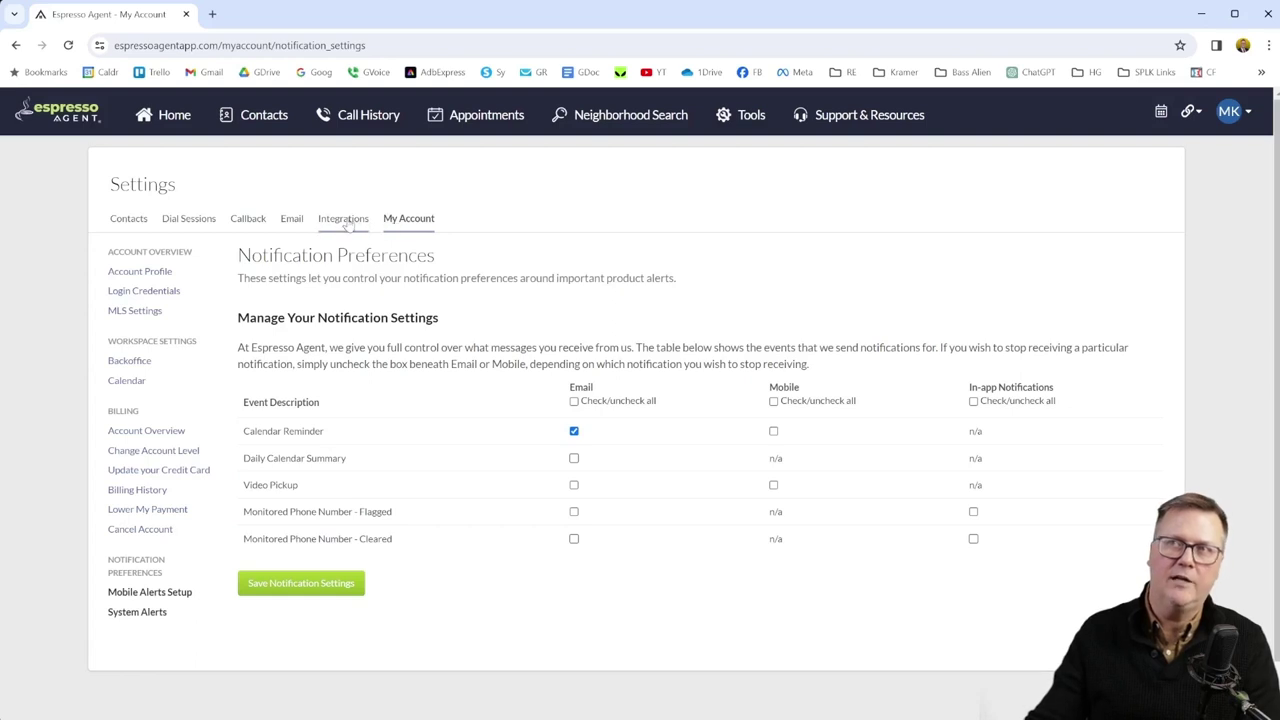
Review the general contact manager settings, including sorting, tags, contacts to display first, printing and email campaign options
click(126, 224)
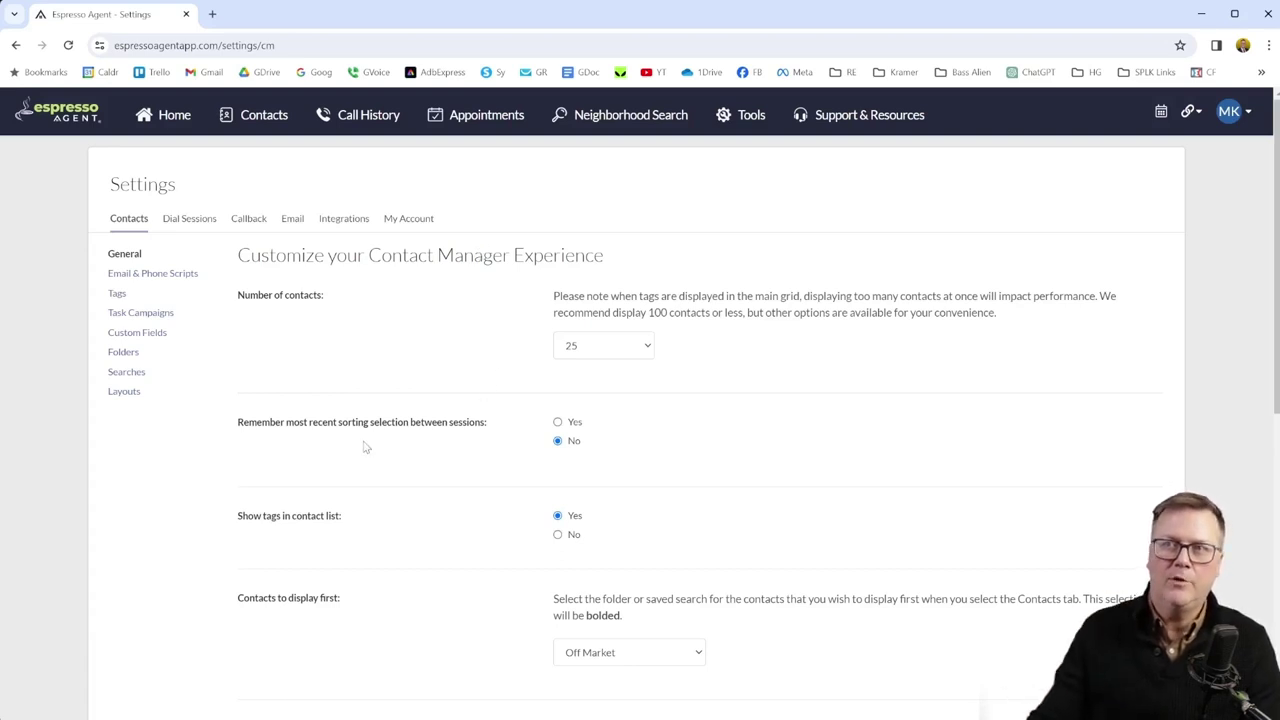
scroll(409, 437, down, 2)
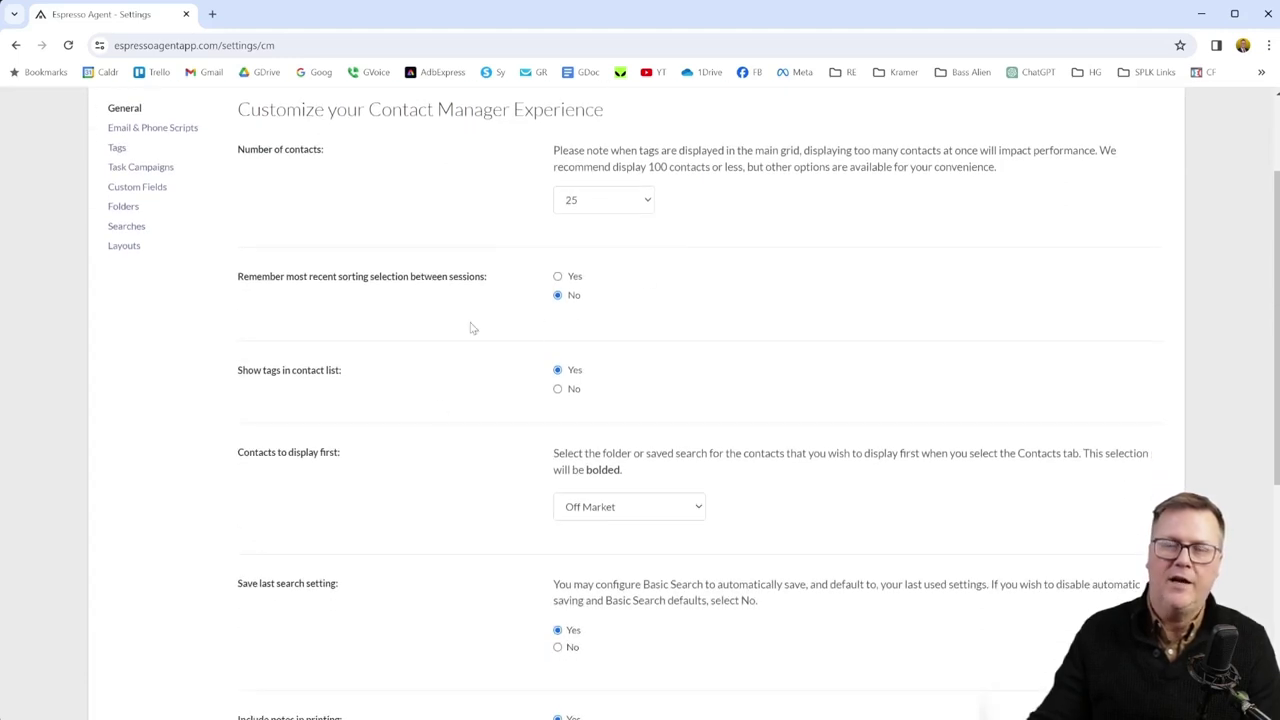
scroll(441, 331, down, 1)
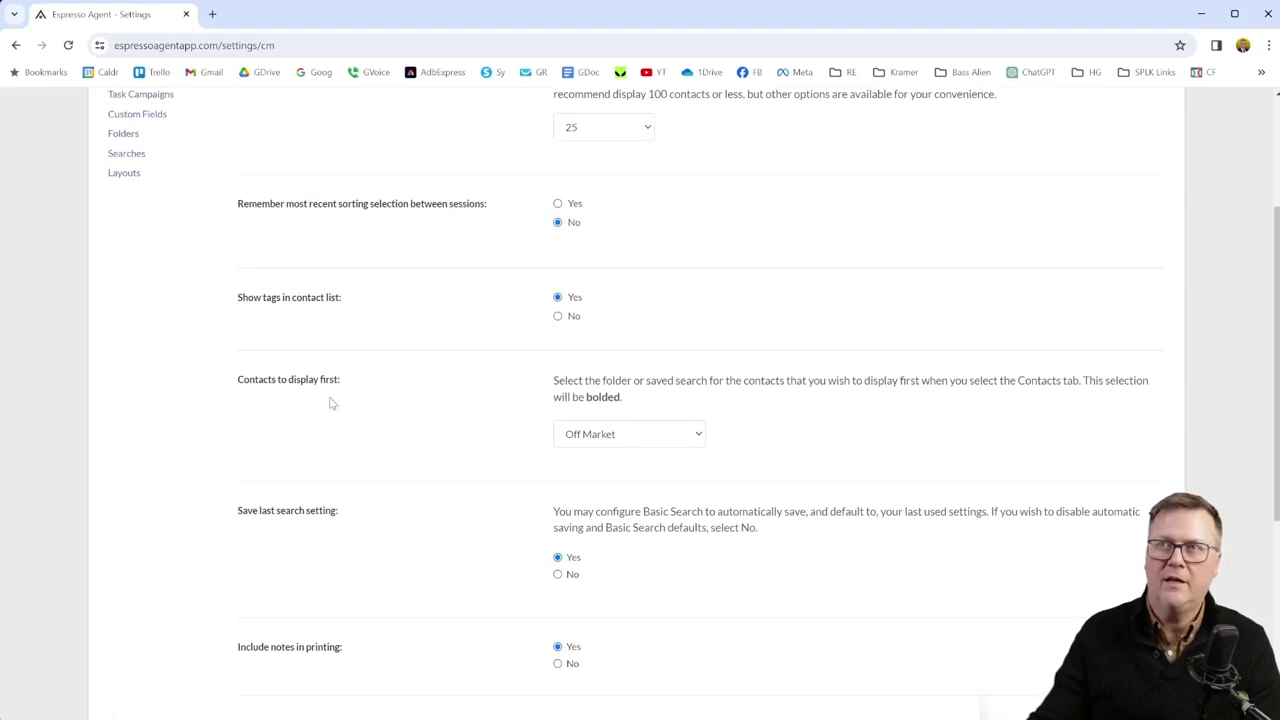
scroll(449, 375, down, 1)
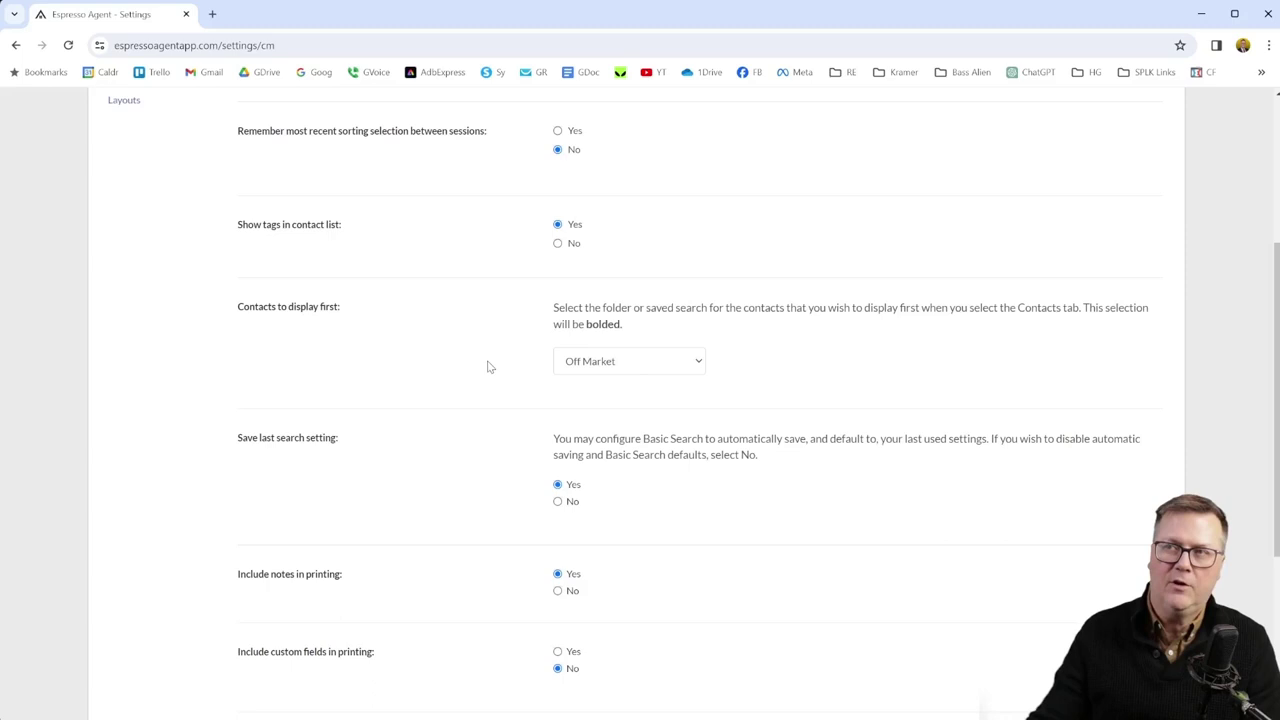
scroll(489, 367, down, 2)
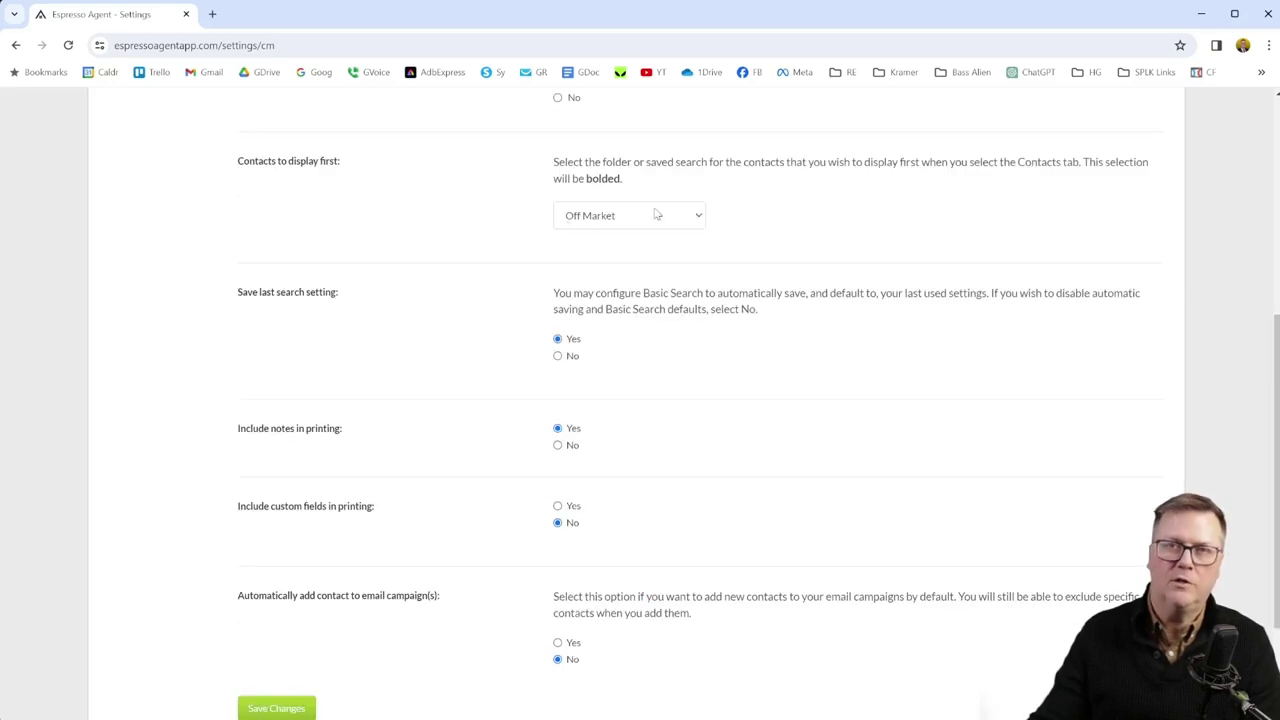
scroll(453, 263, down, 1)
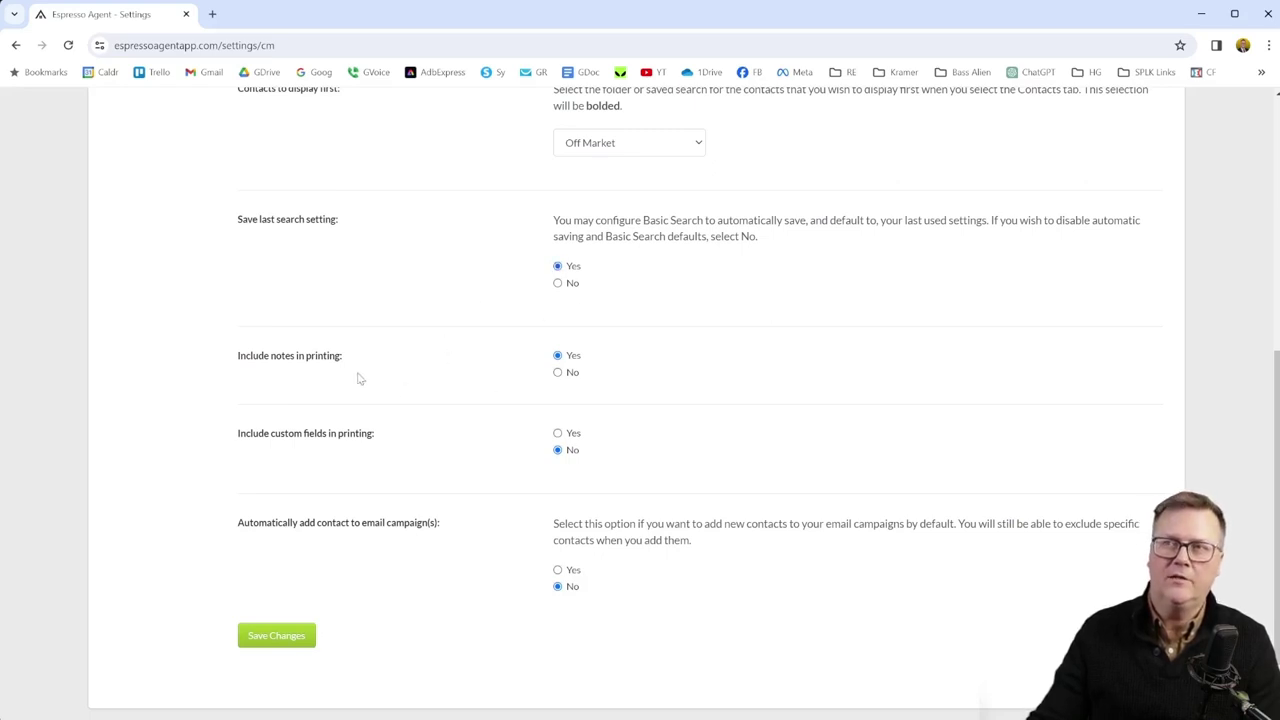
scroll(271, 371, up, 5)
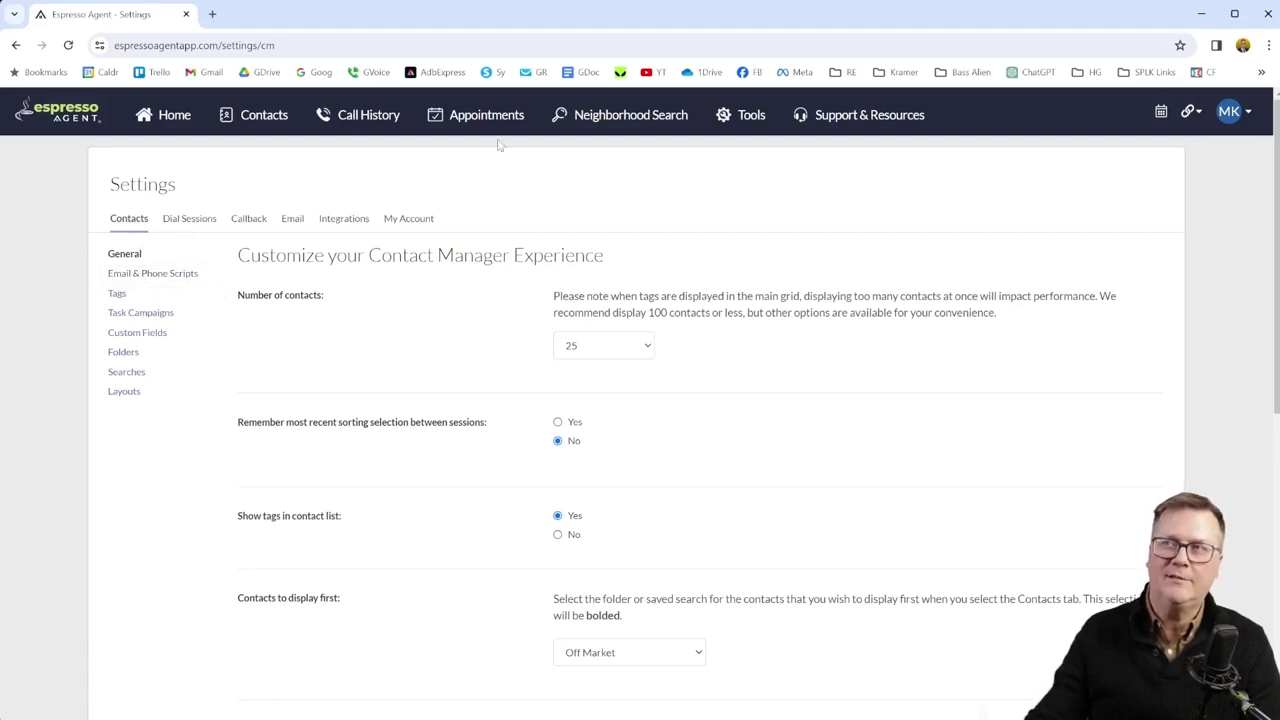
Check the general dial session settings and the linked phone scripts, and return to the general contact manager settings
click(194, 224)
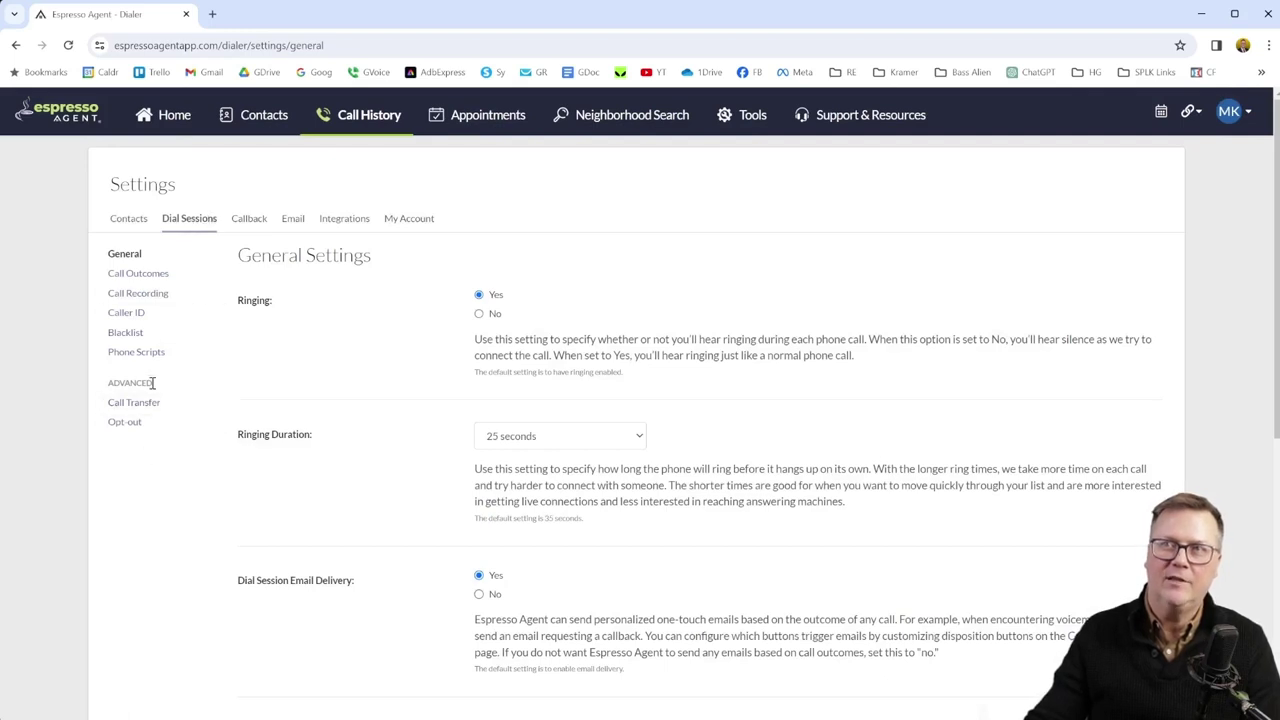
click(124, 352)
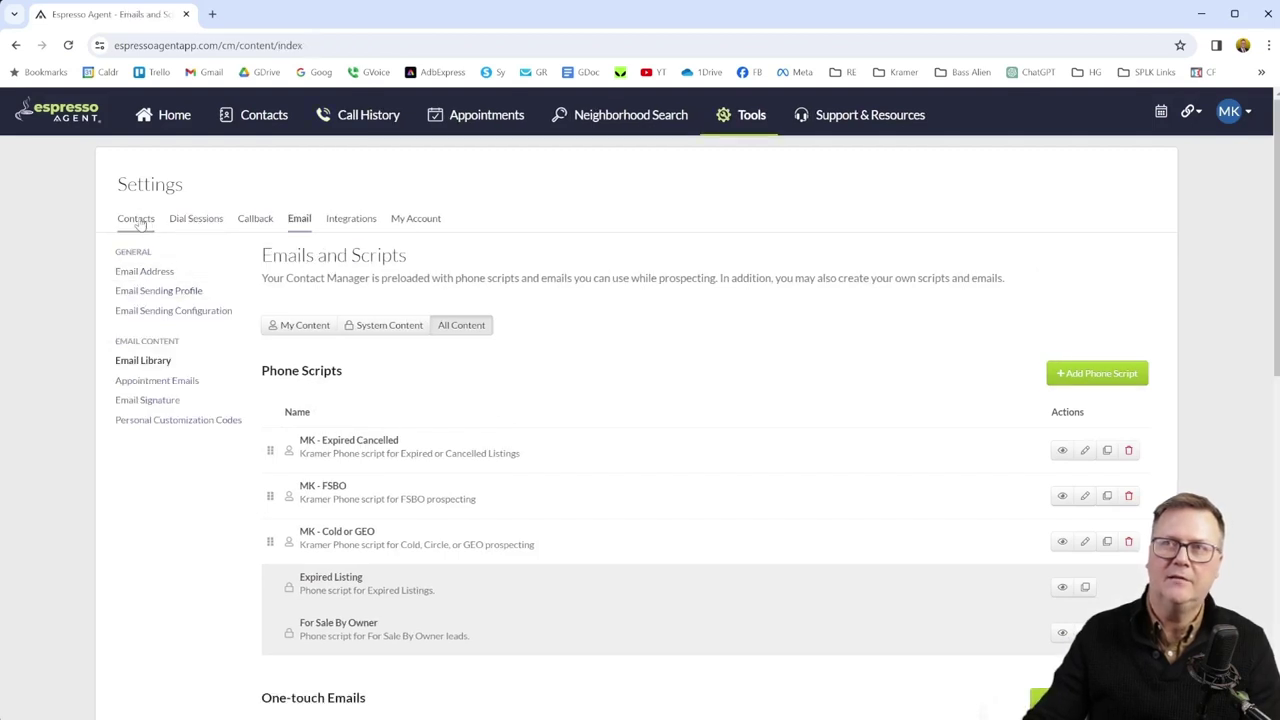
click(137, 220)
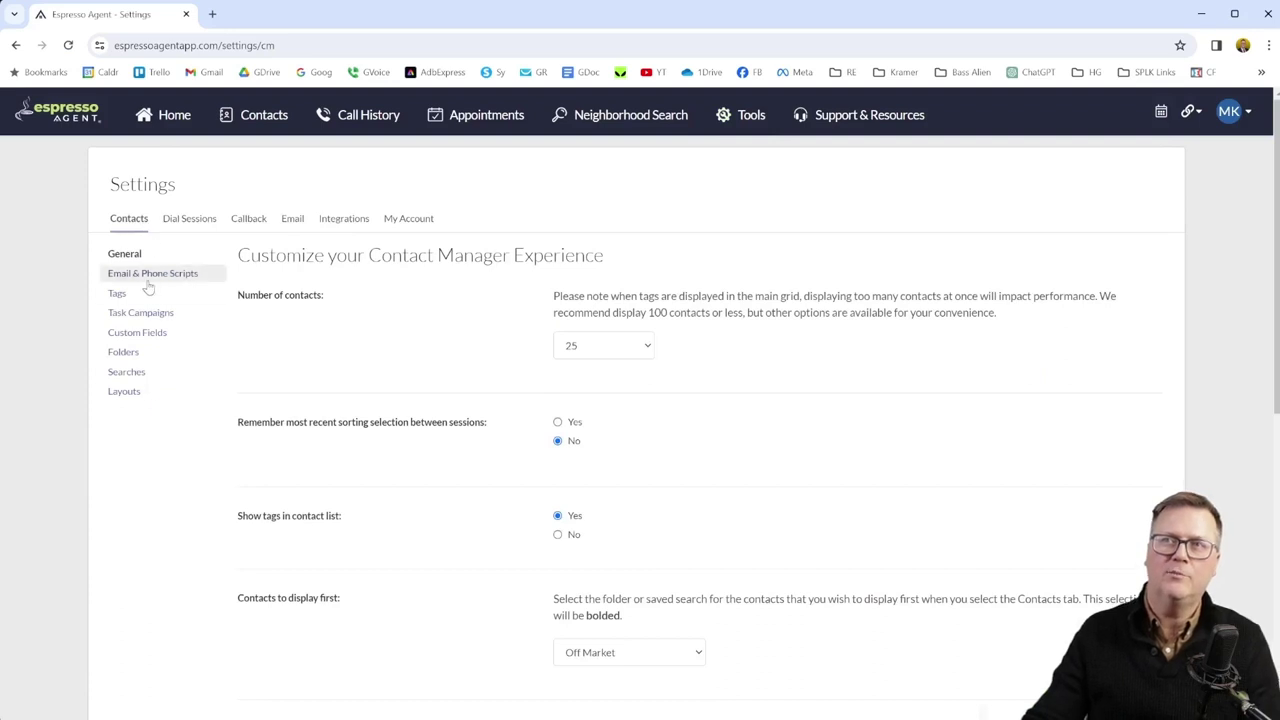
scroll(195, 200, down, 1)
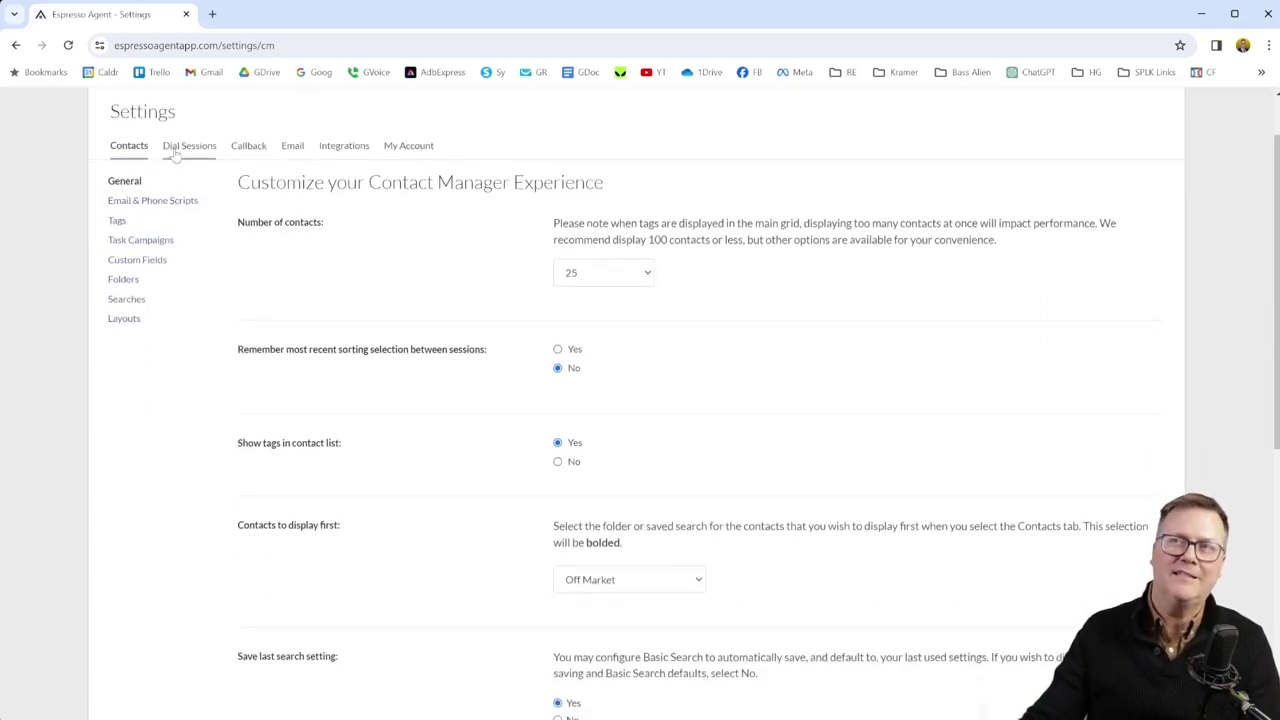
scroll(179, 155, up, 1)
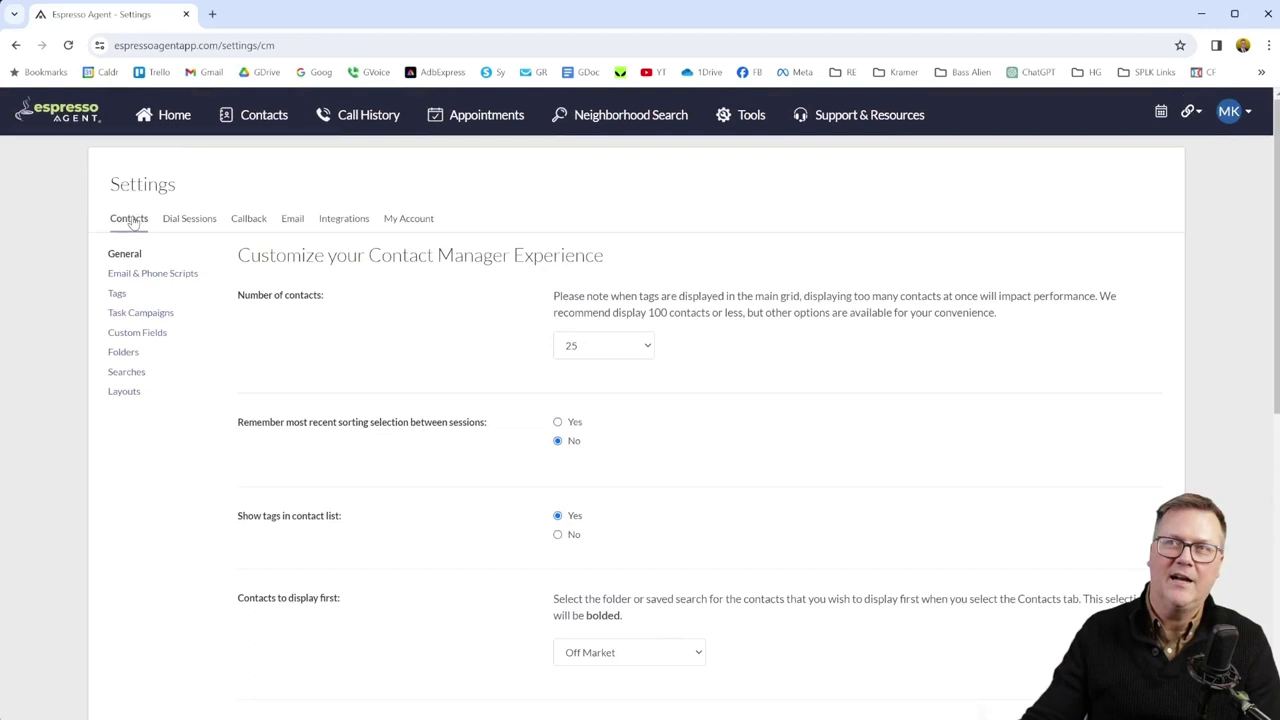
Open the contact manager's email and phone scripts and examine the phone scripts listed in the library
click(137, 277)
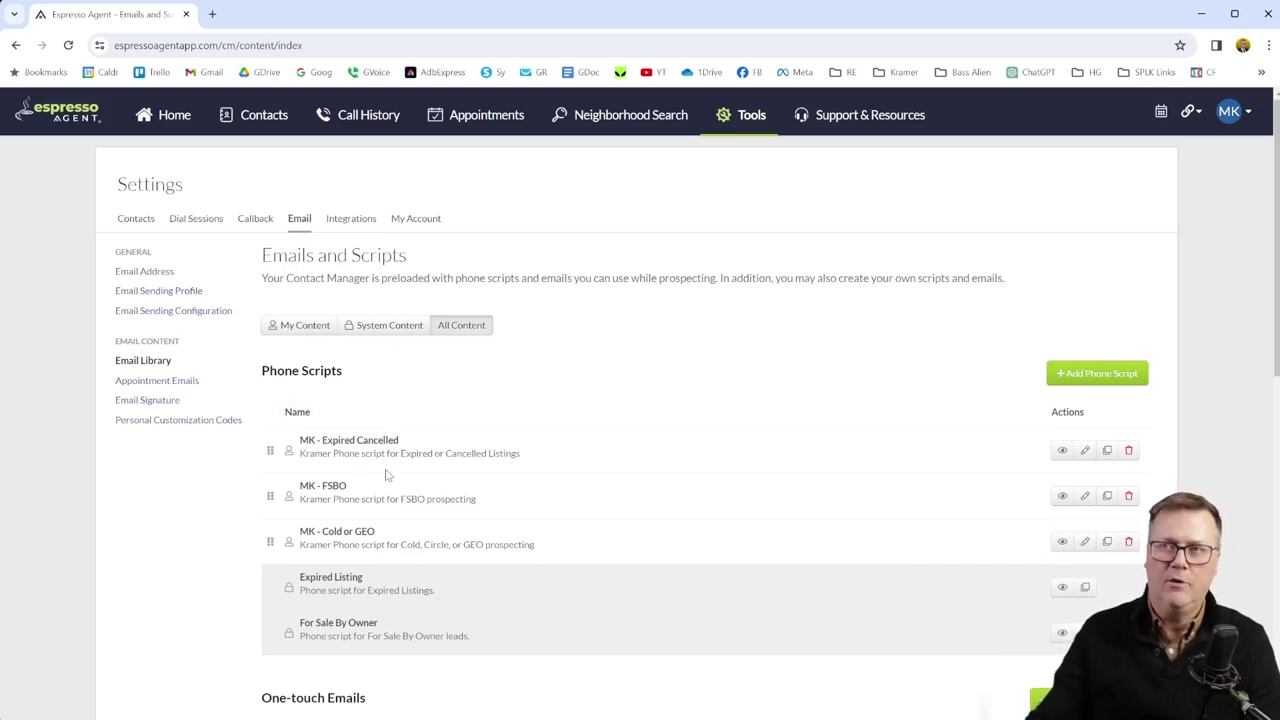
scroll(635, 456, down, 1)
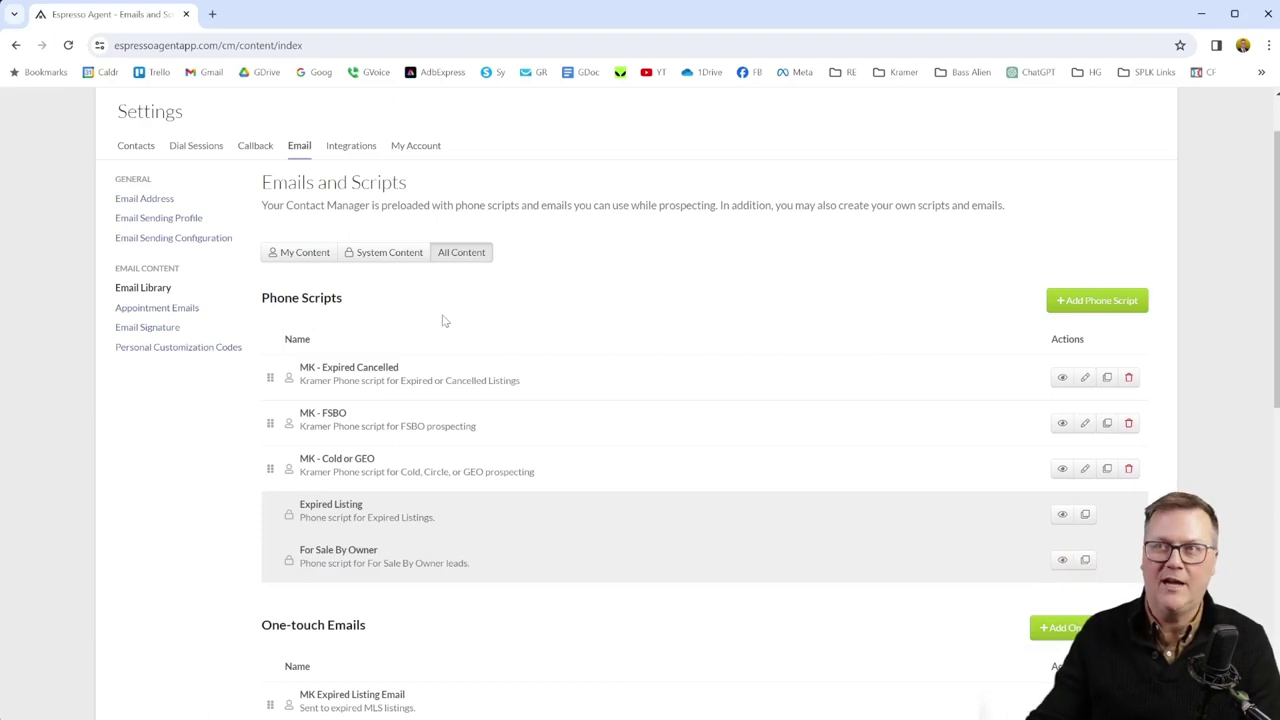
scroll(471, 197, up, 1)
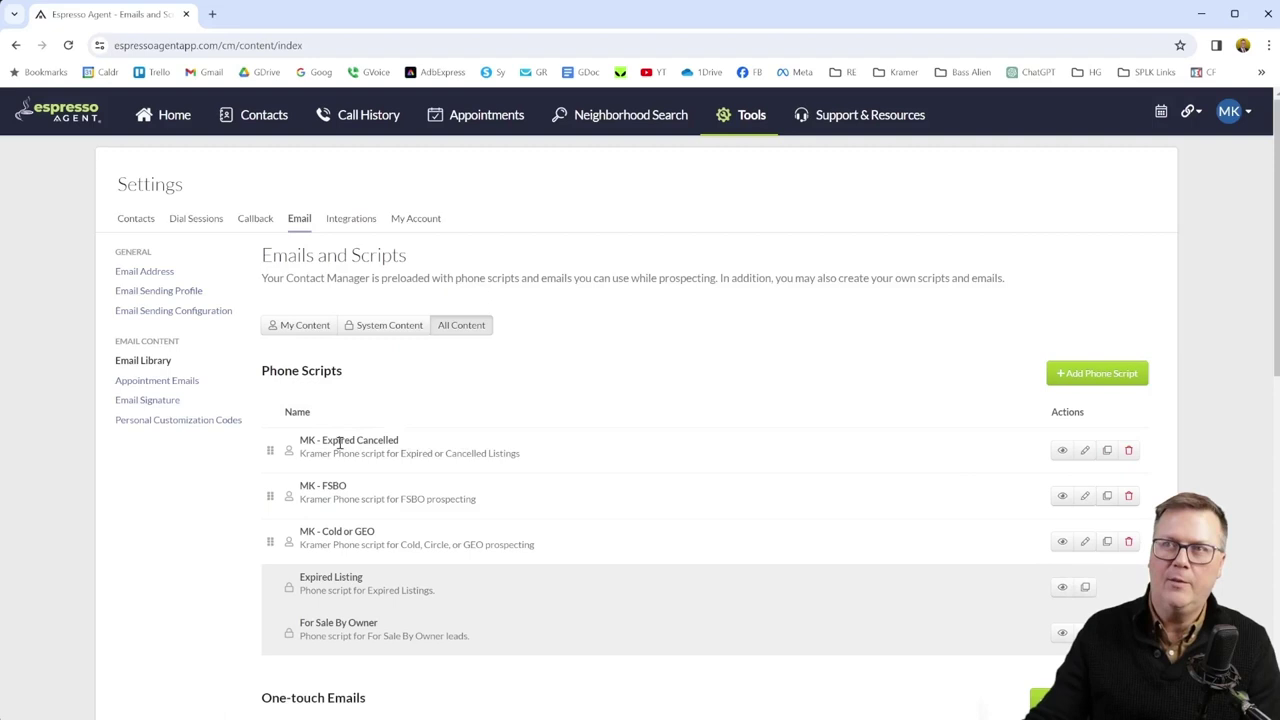
scroll(340, 444, down, 2)
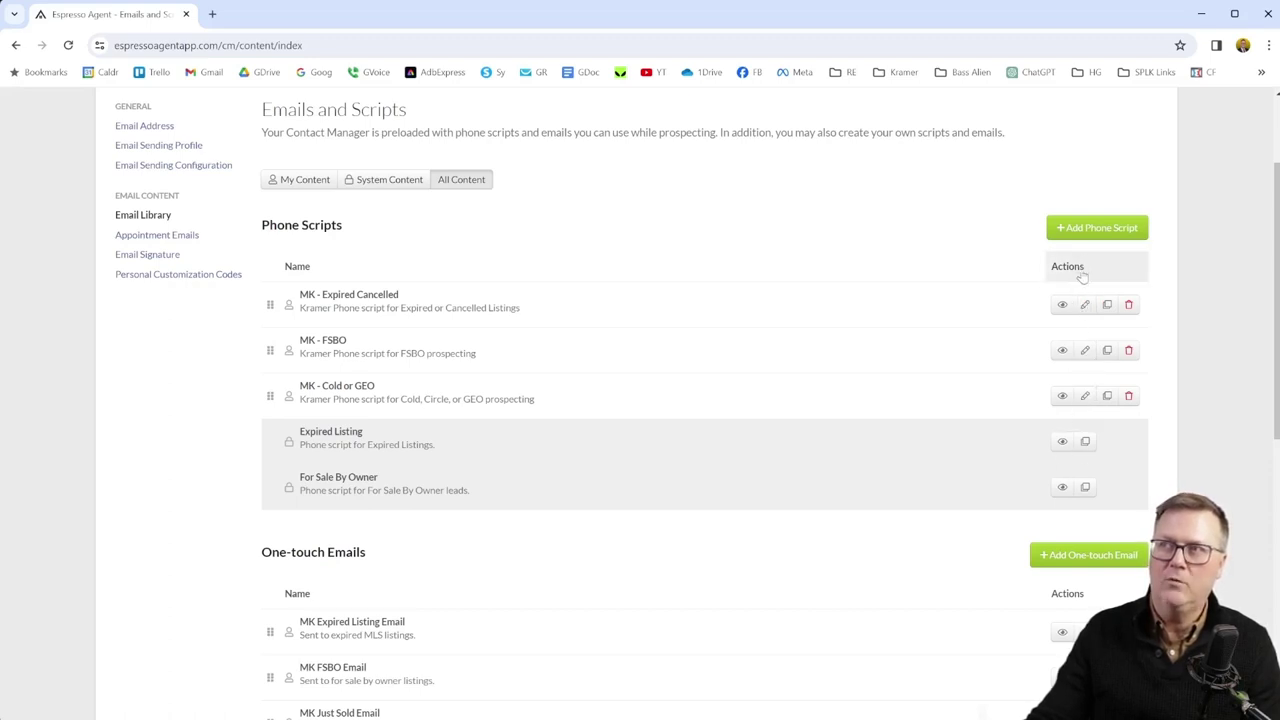
Preview the "MK - Expired Cancelled" phone script, highlight its greeting and property location placeholders, and close the preview
click(1062, 305)
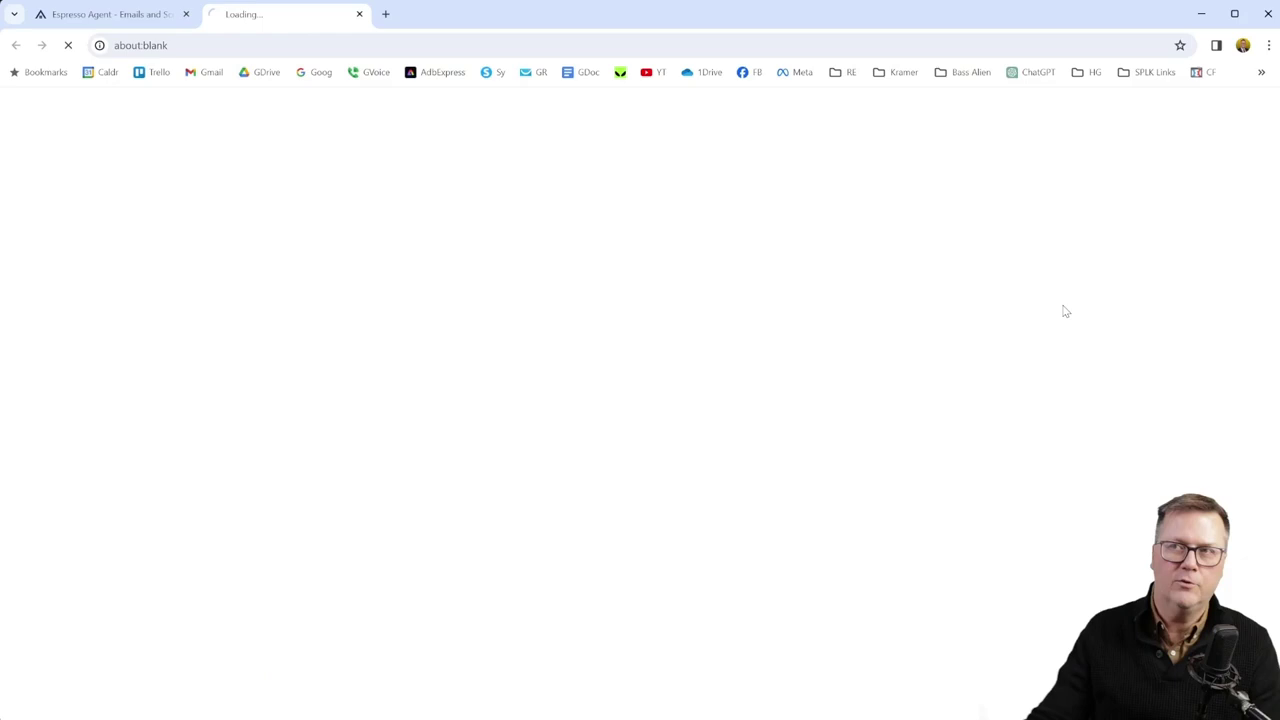
drag(31, 100, 77, 101)
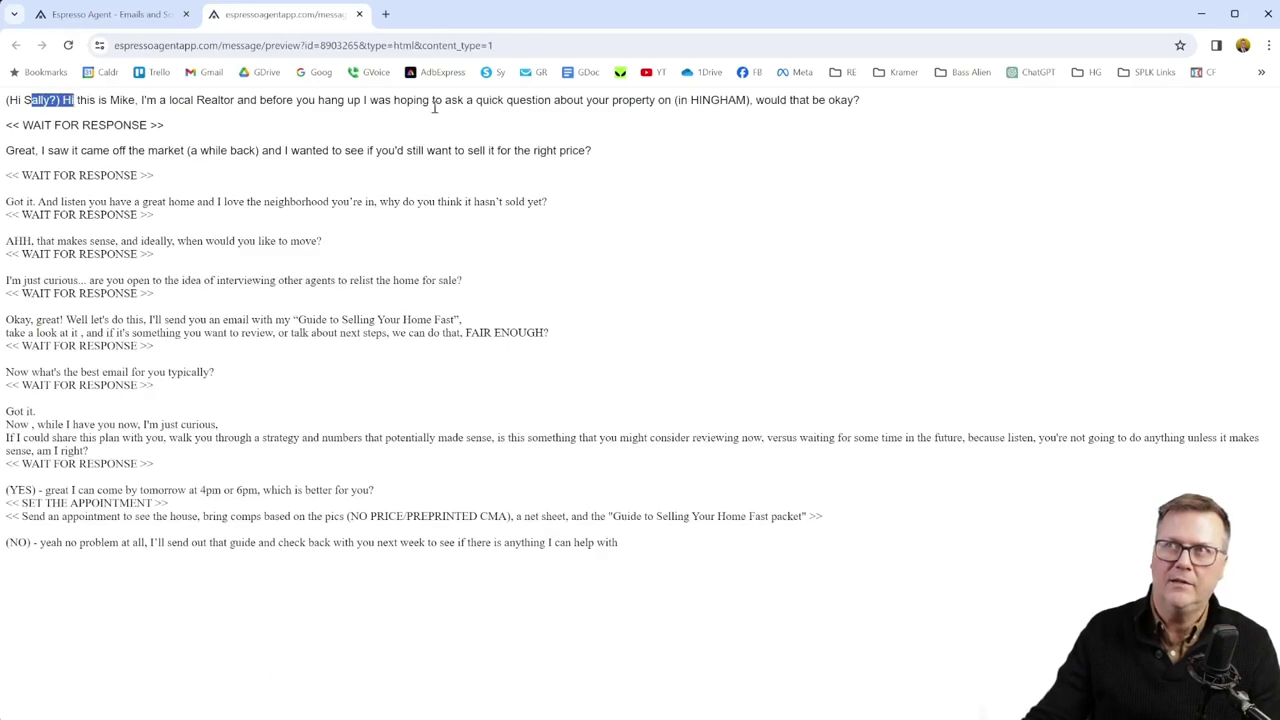
drag(688, 100, 796, 97)
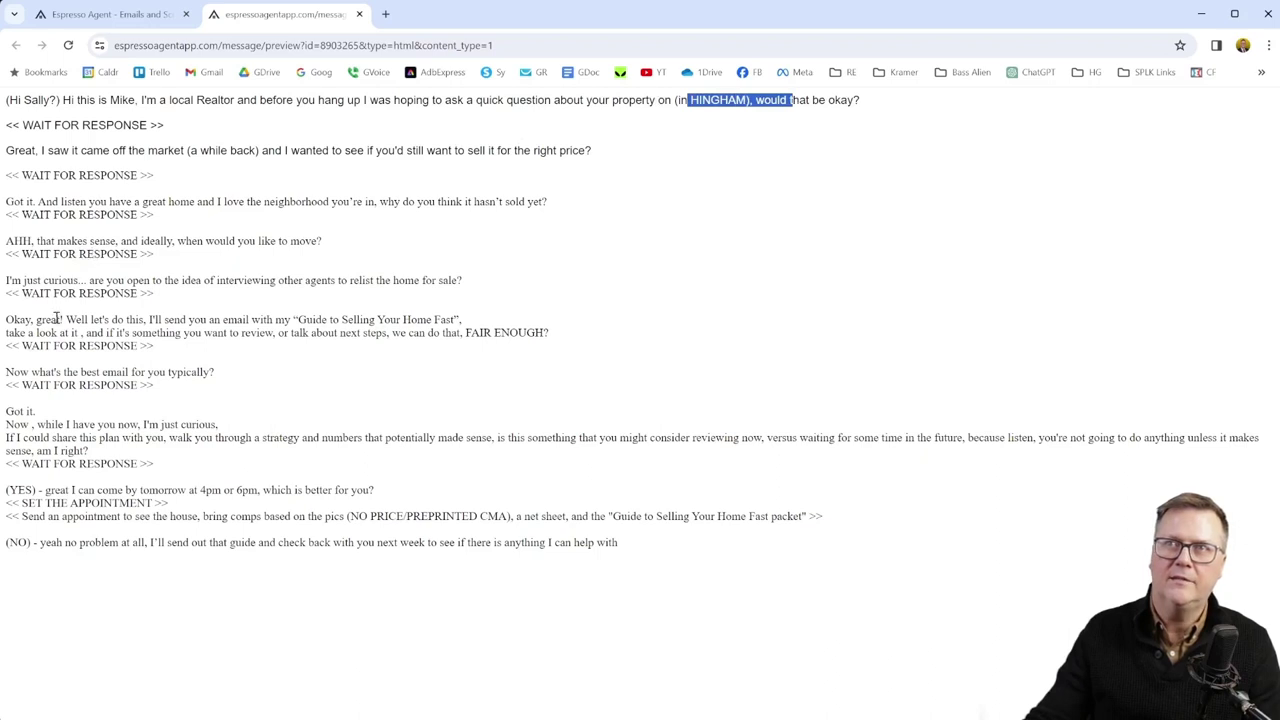
click(359, 14)
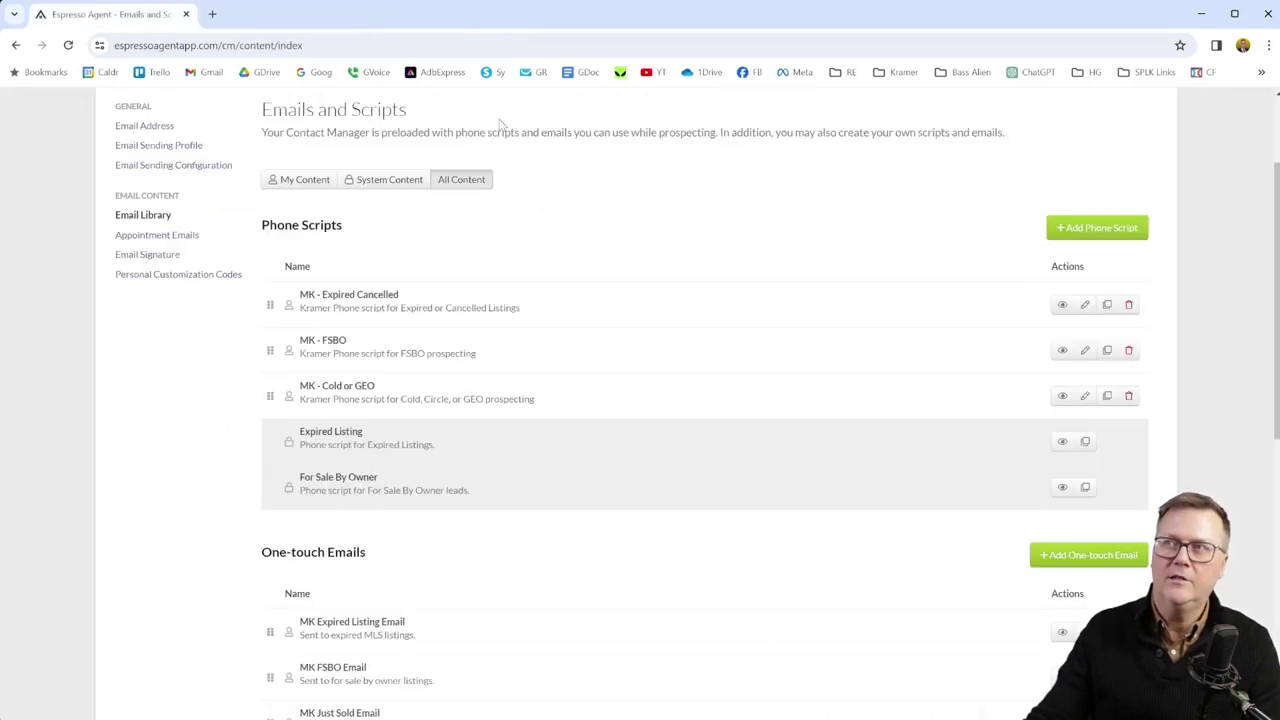
Open the "MK - Expired Cancelled" phone script for editing and check which recipient merge fields can be inserted
click(1086, 305)
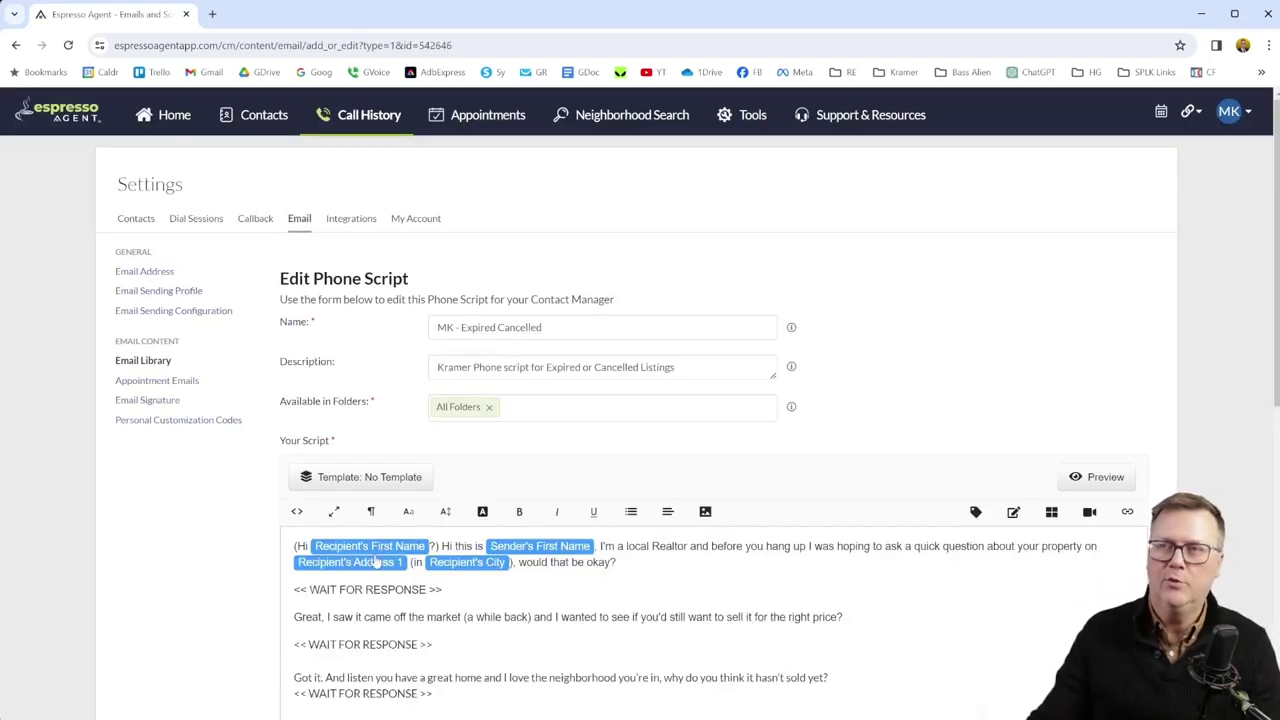
scroll(336, 577, down, 1)
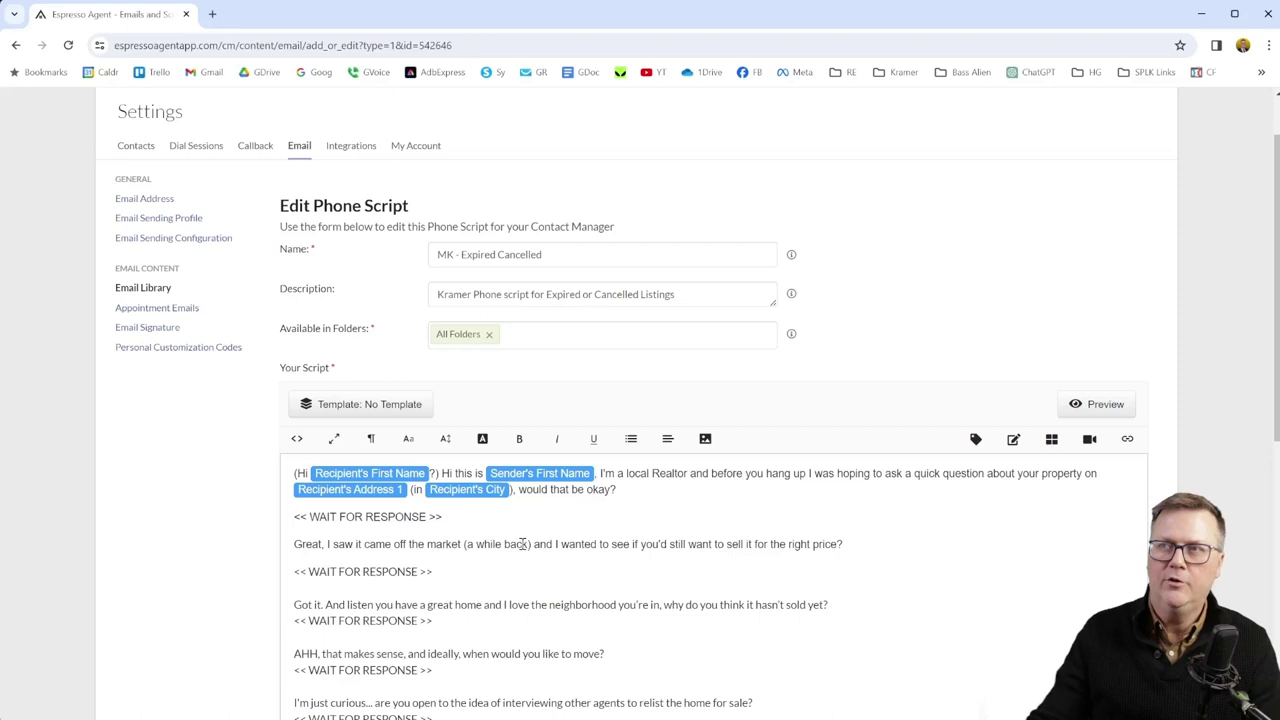
click(530, 543)
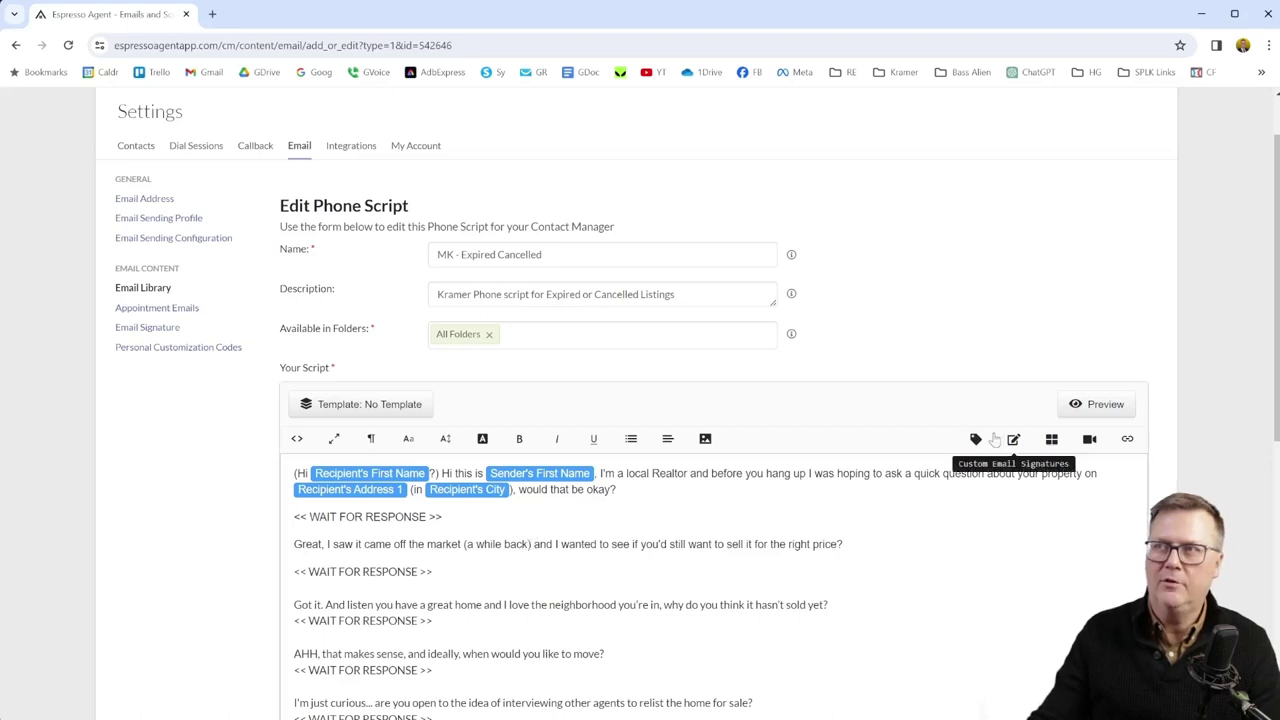
click(976, 440)
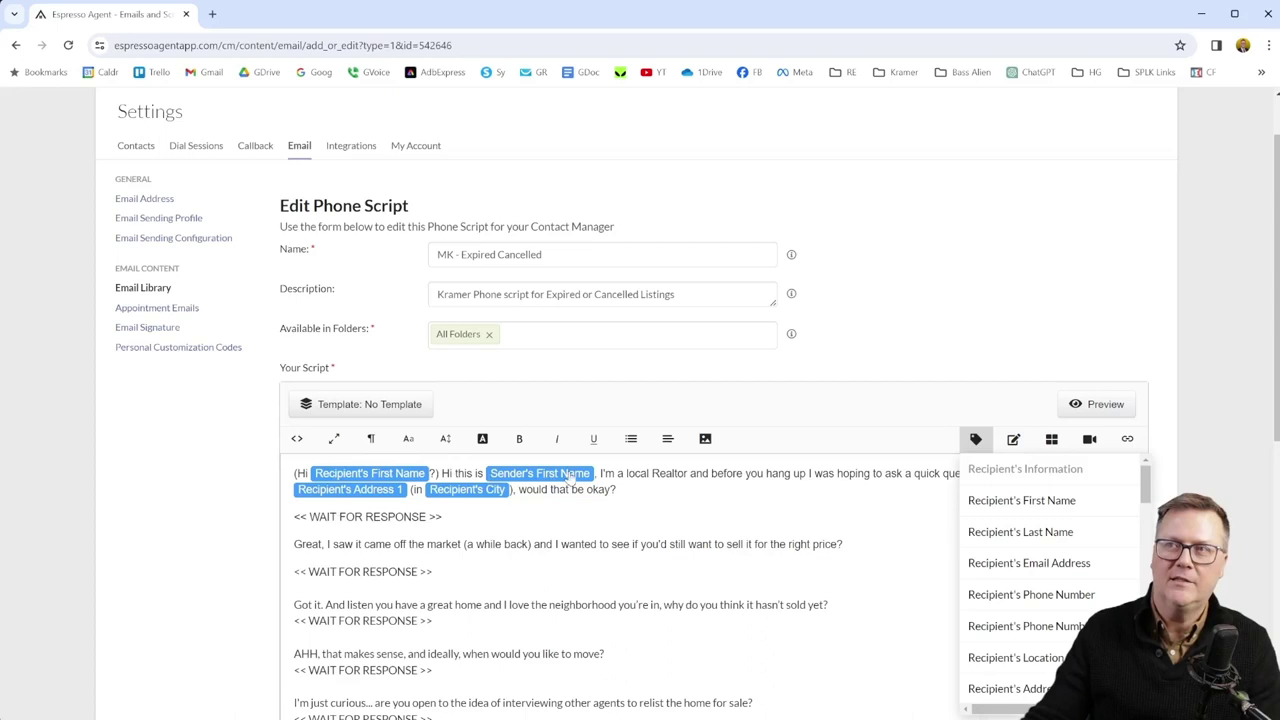
click(694, 487)
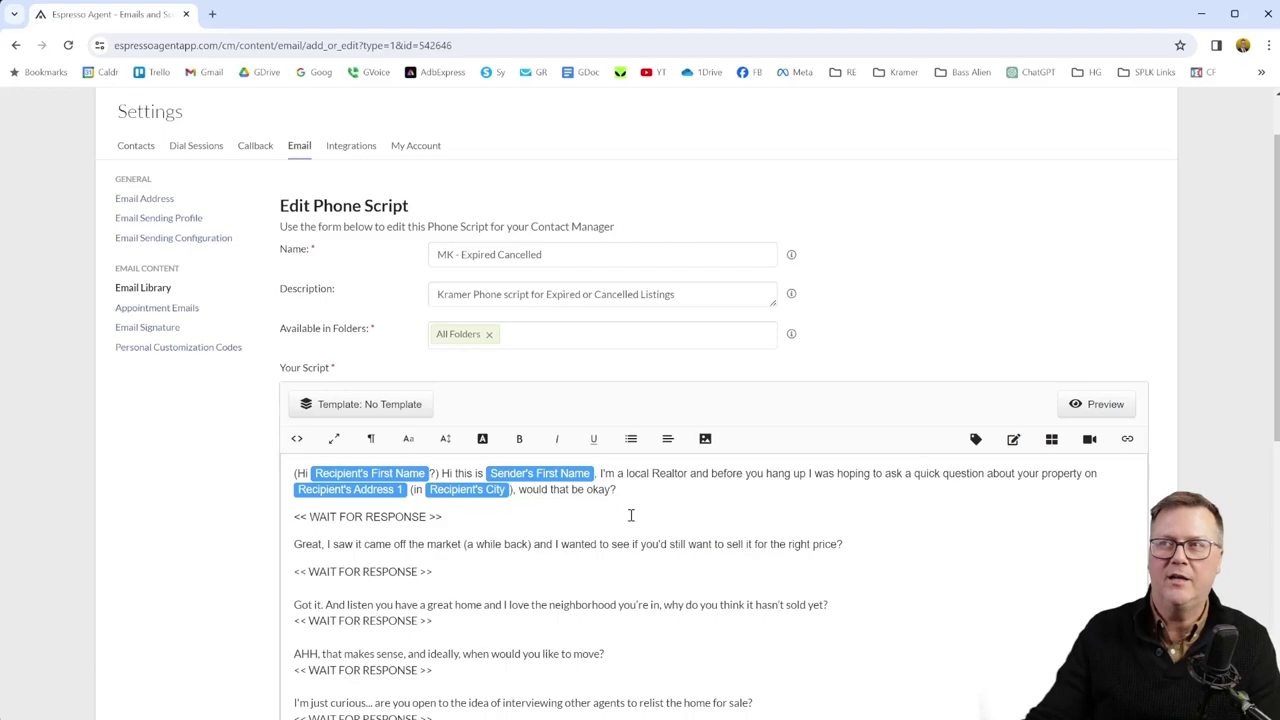
Read through the rest of the "MK - Expired Cancelled" script down to its closing yes and no responses
scroll(568, 525, down, 2)
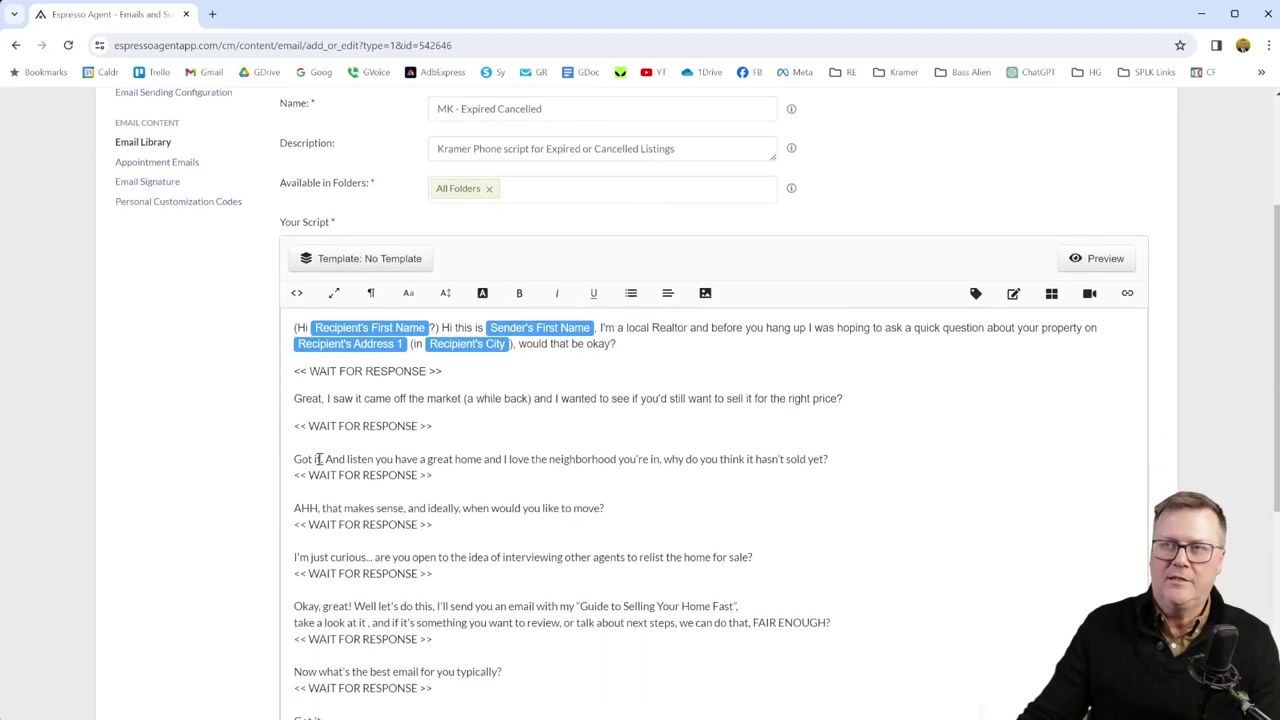
scroll(384, 461, down, 5)
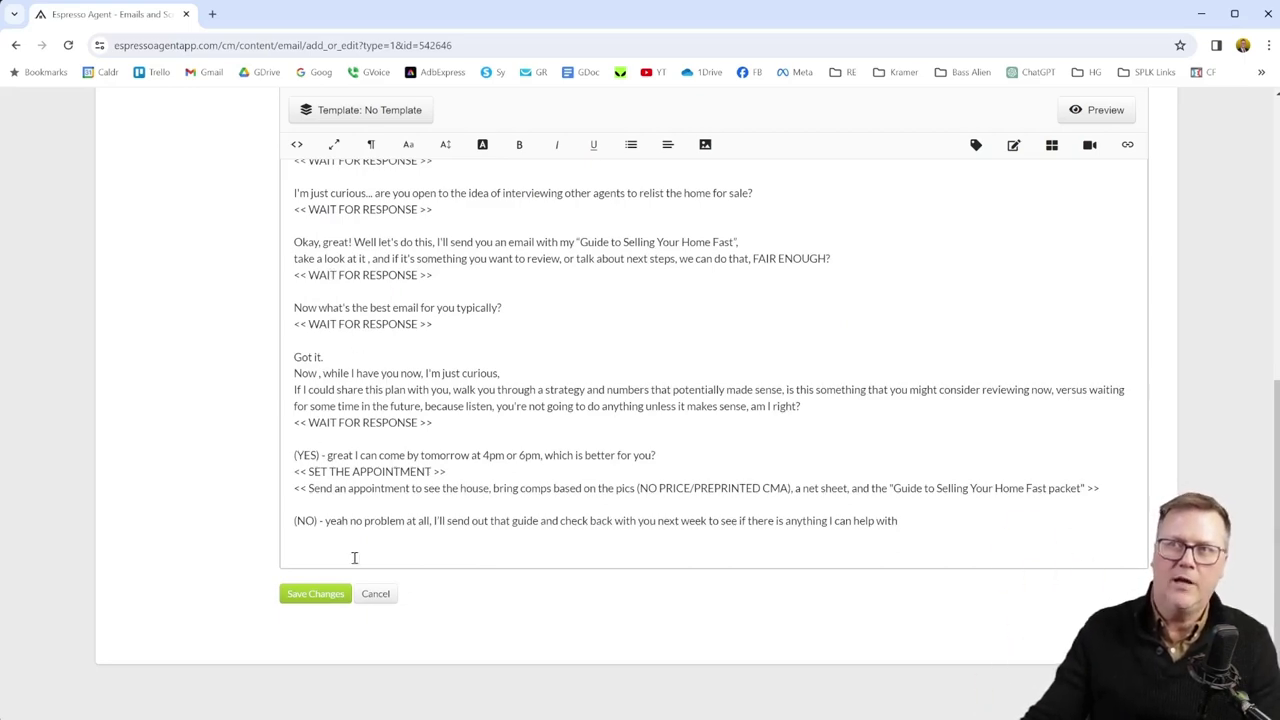
scroll(765, 365, up, 5)
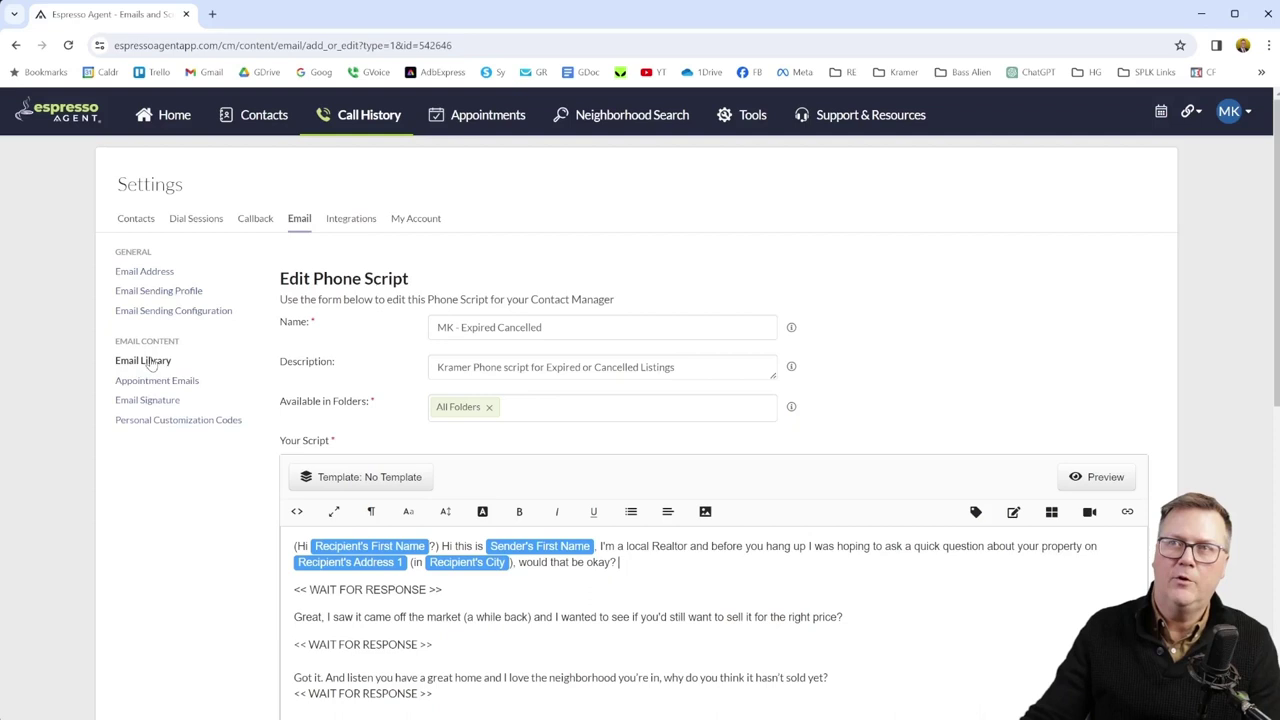
Return to the contact settings and review the tags, task campaigns and custom fields pages
click(132, 219)
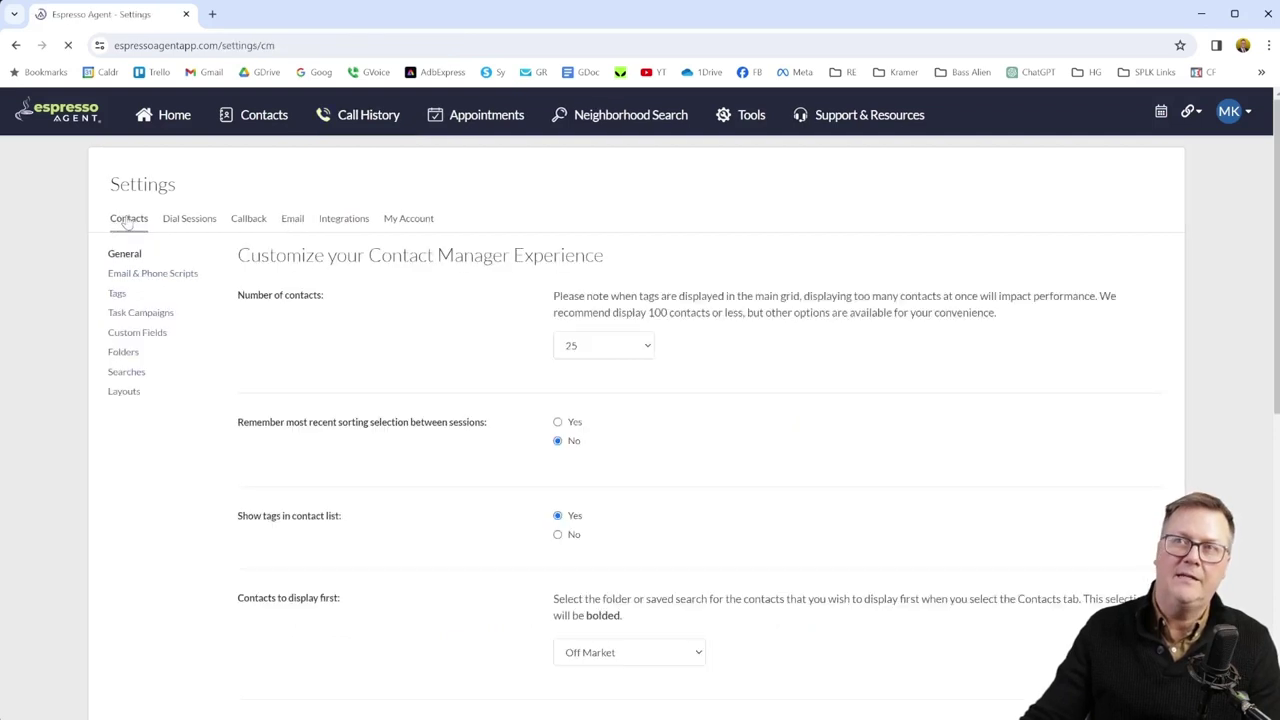
click(117, 294)
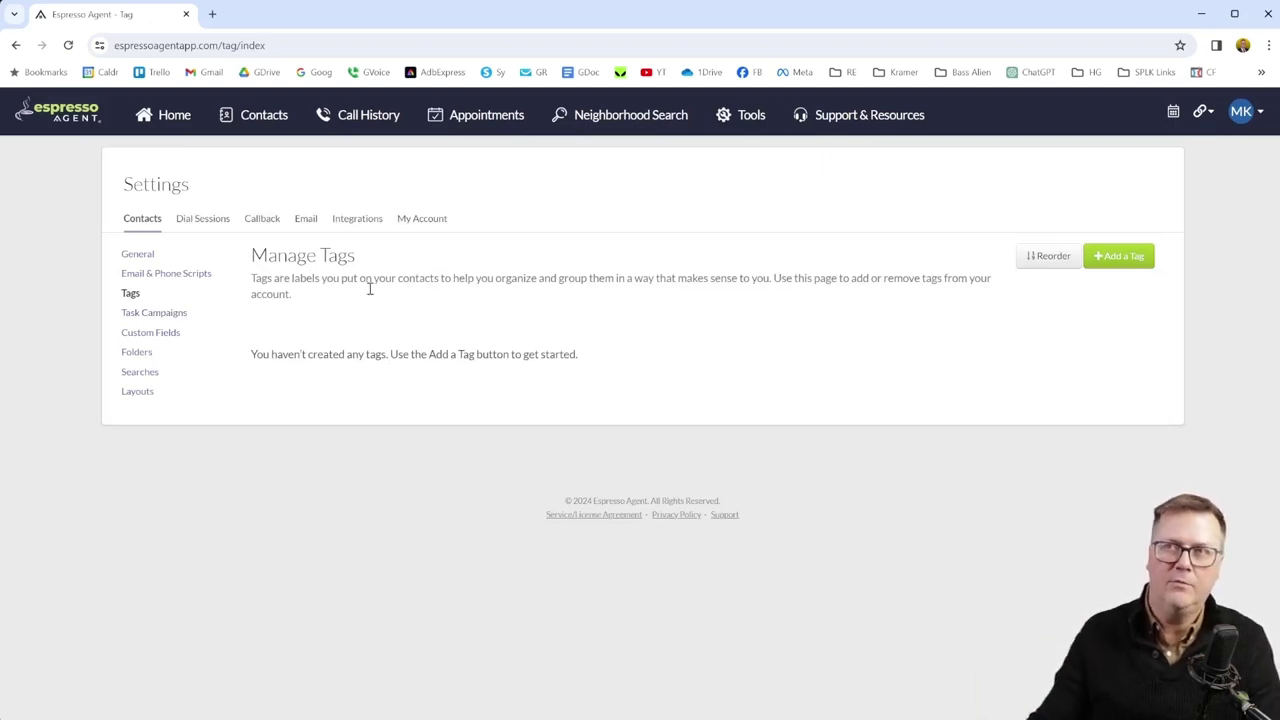
click(156, 313)
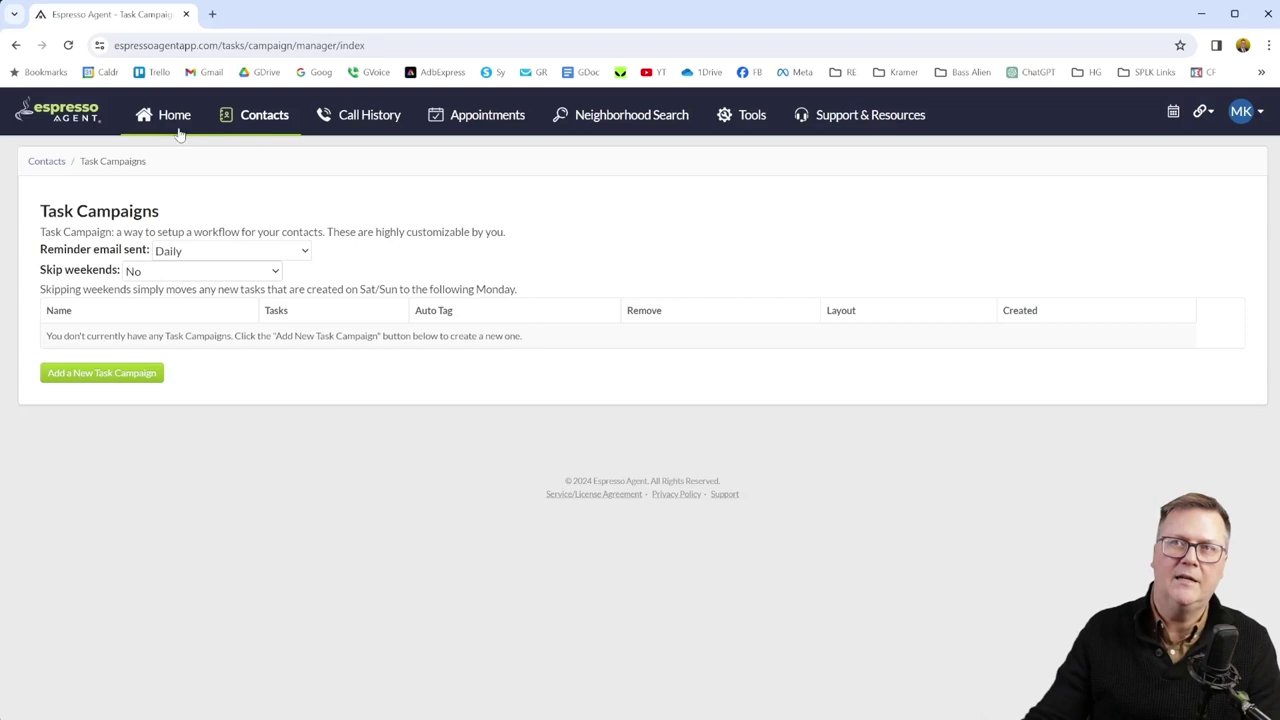
click(16, 45)
click(152, 332)
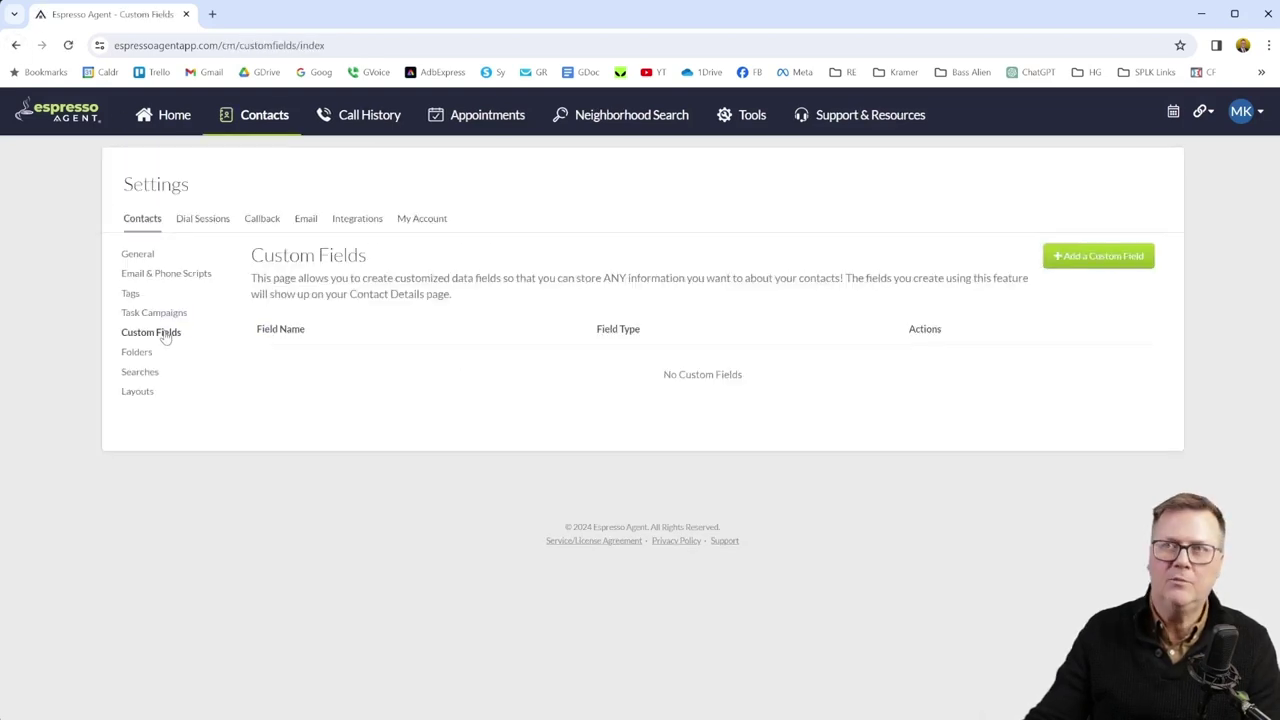
Review the contact manager's full folder list, followed by its saved searches and layouts
click(138, 352)
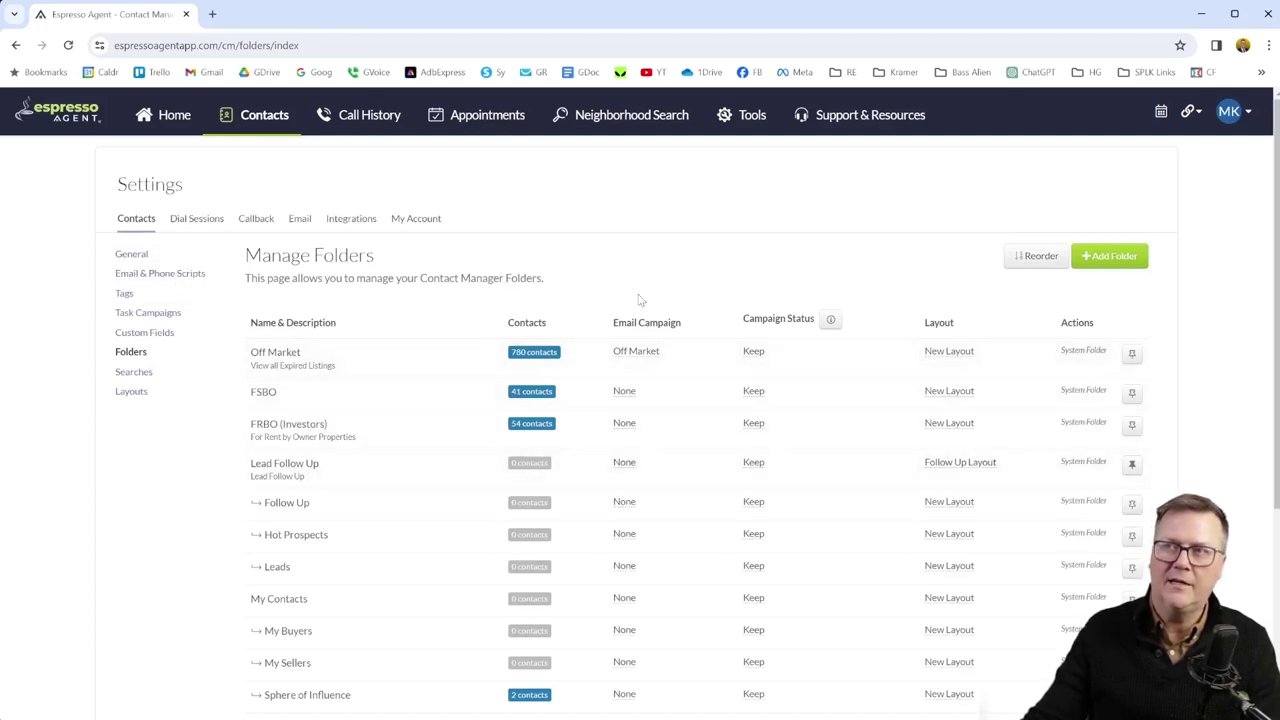
scroll(640, 300, down, 1)
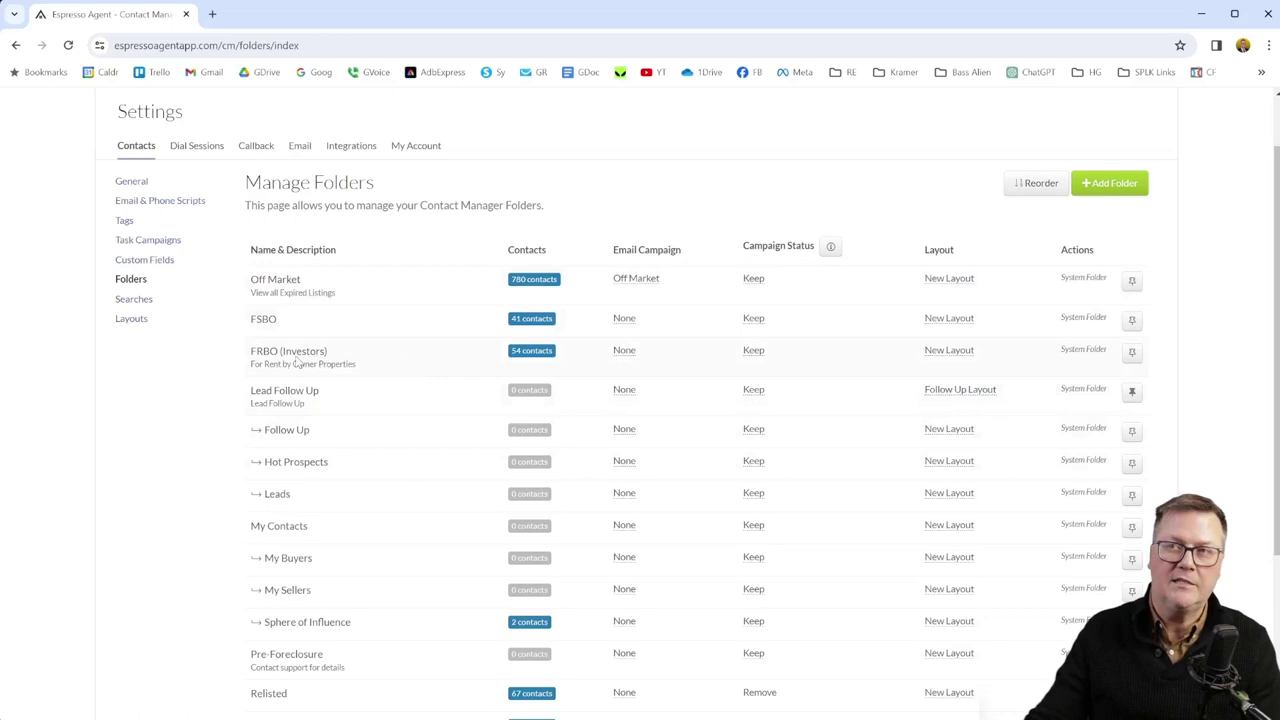
scroll(421, 450, down, 1)
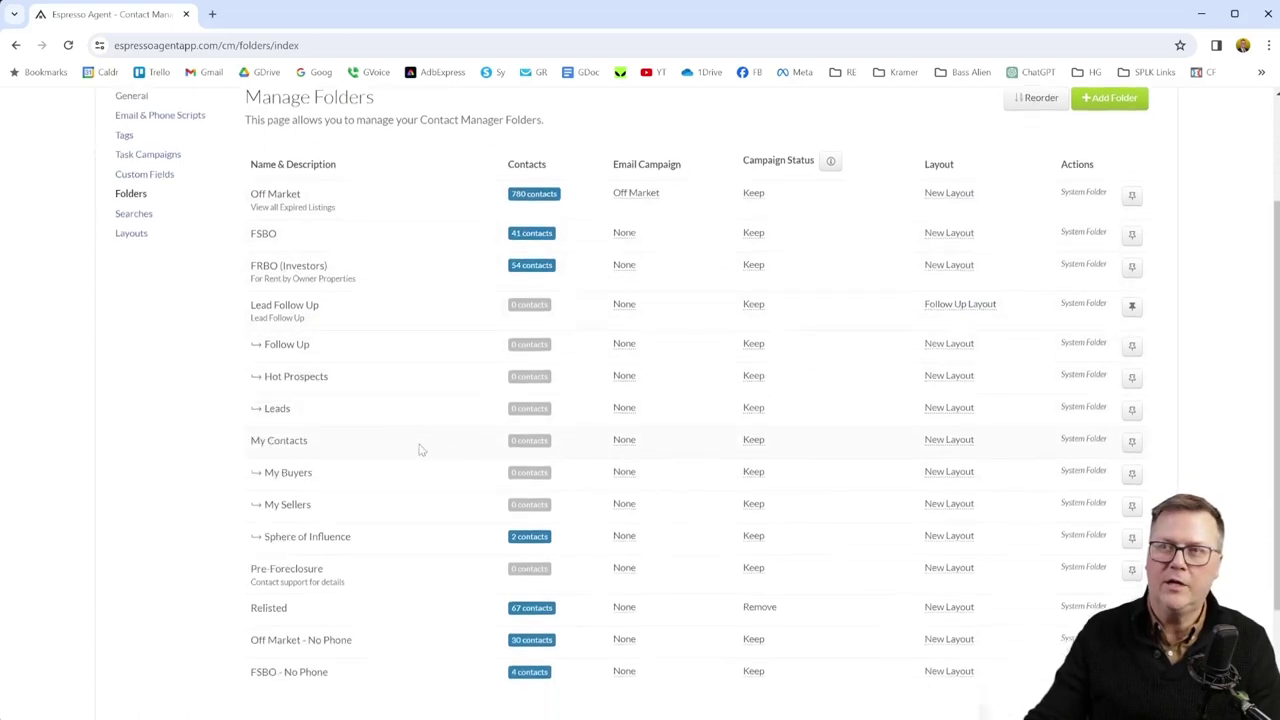
scroll(421, 450, down, 1)
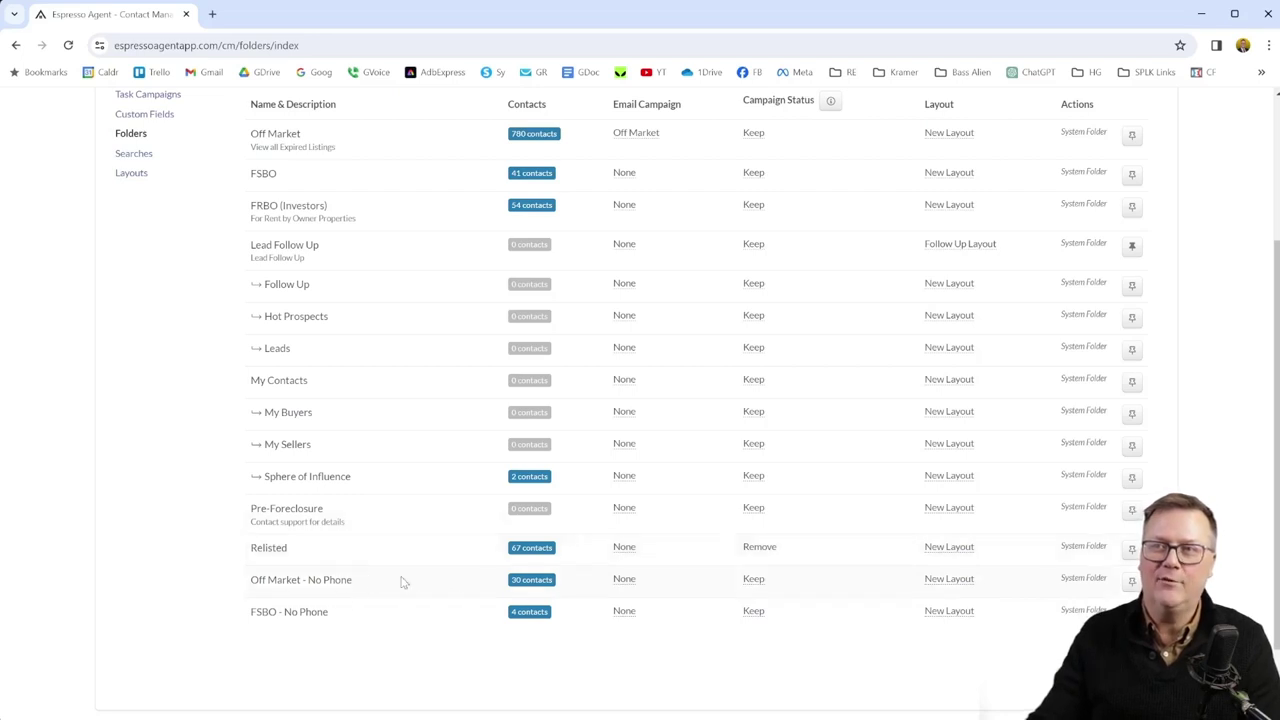
scroll(374, 592, up, 3)
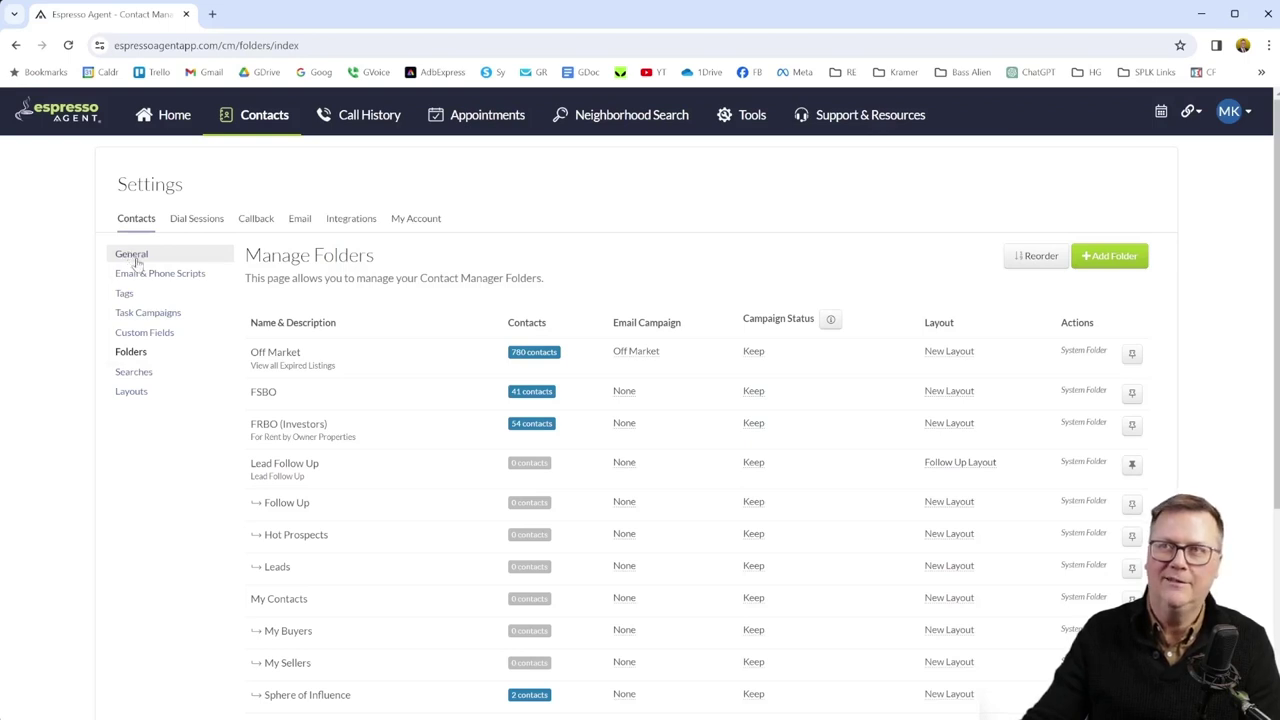
click(139, 374)
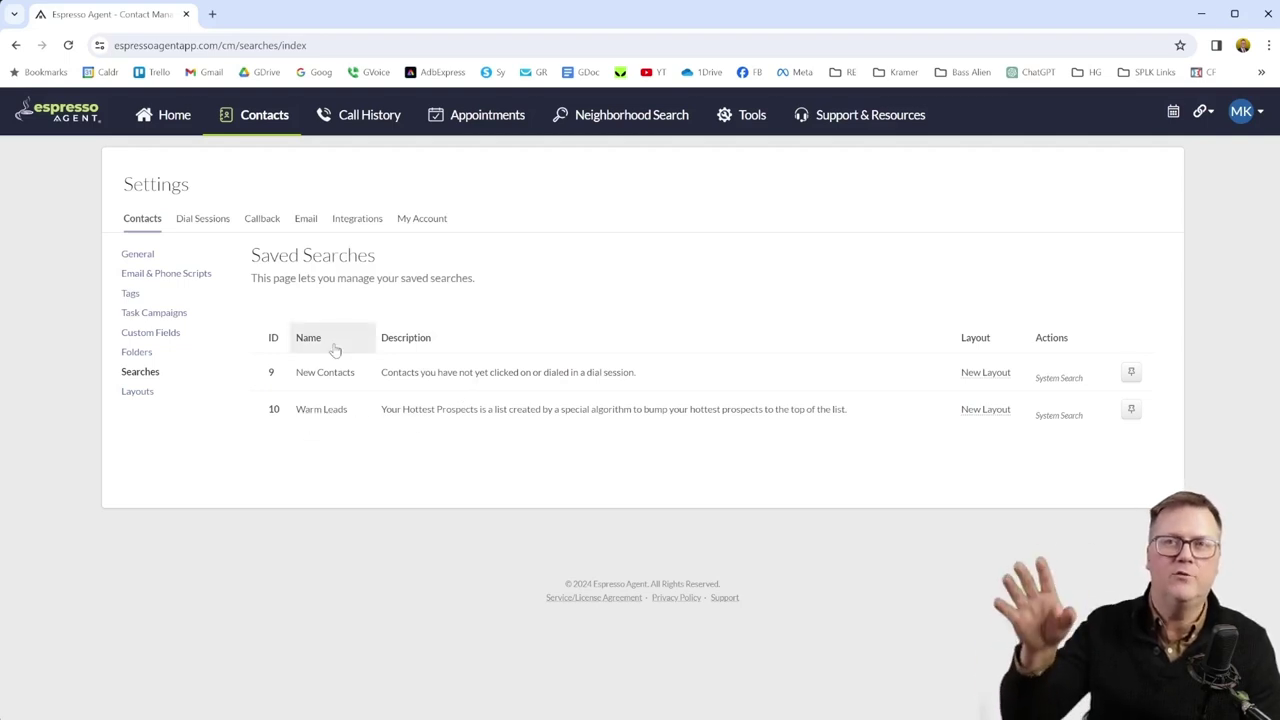
click(140, 393)
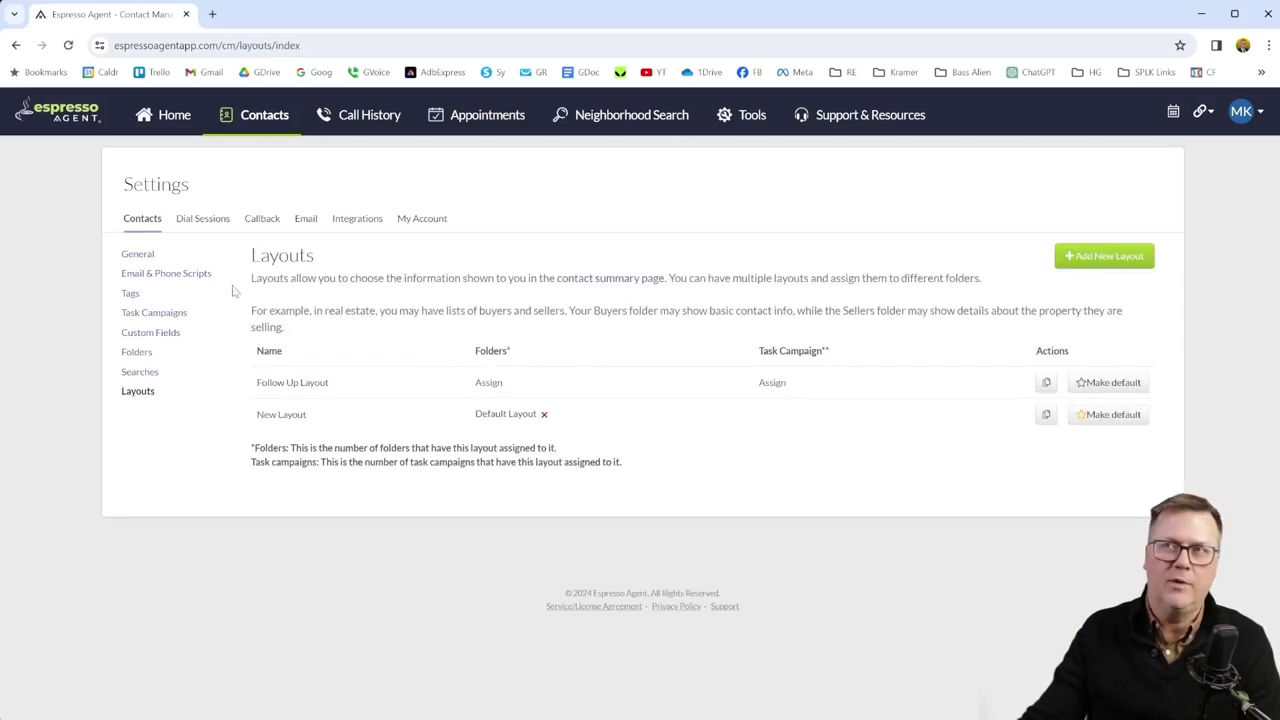
Open the general dial session settings and check the available ringing duration options without changing the selection
click(198, 226)
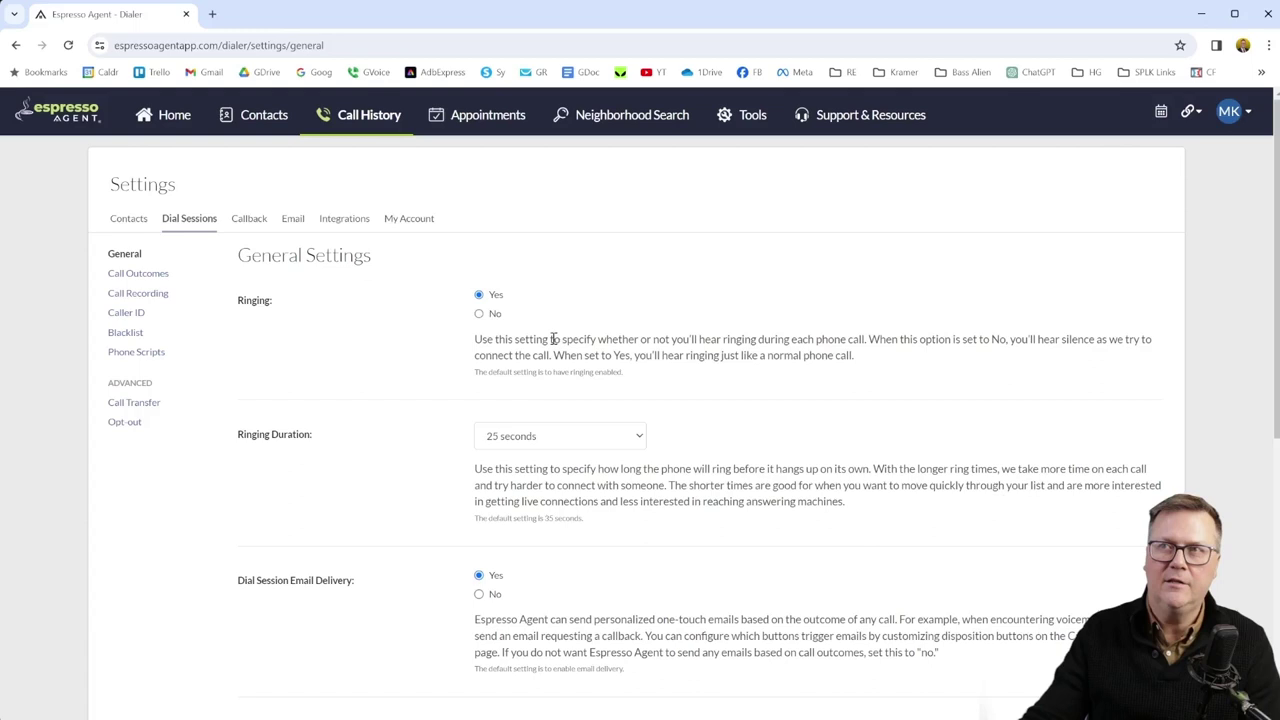
scroll(438, 365, down, 1)
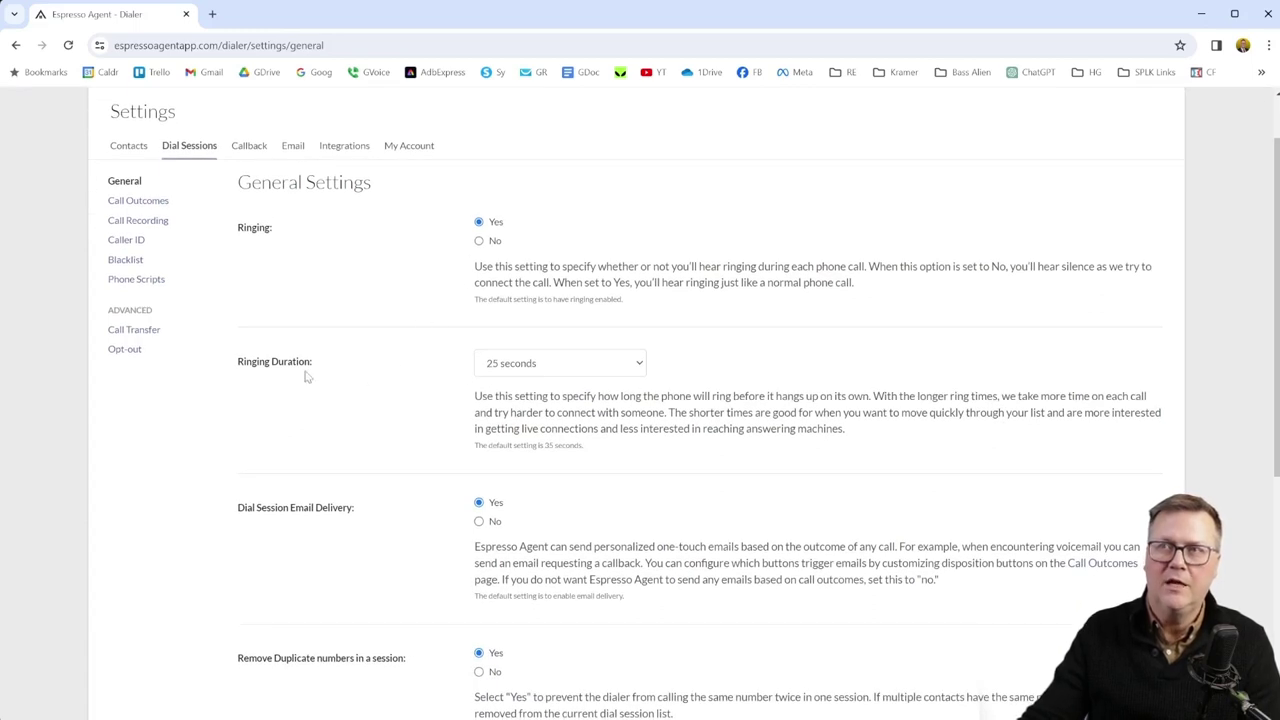
click(543, 372)
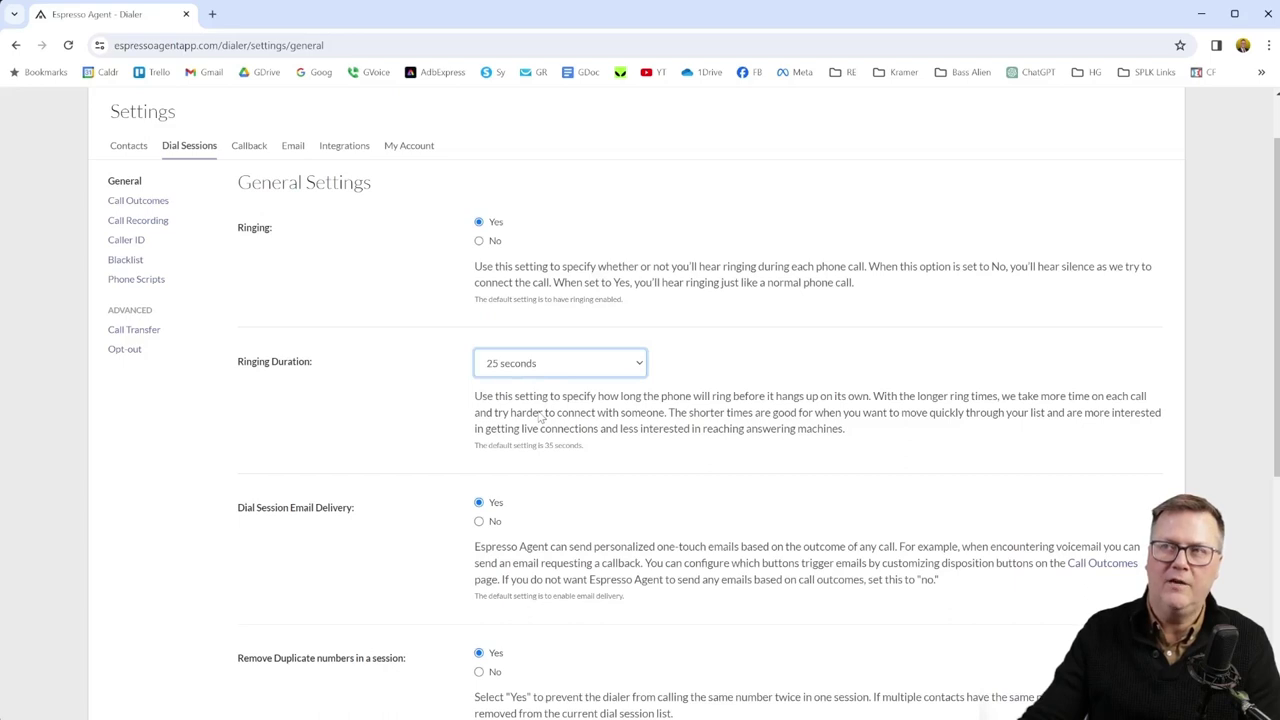
click(355, 409)
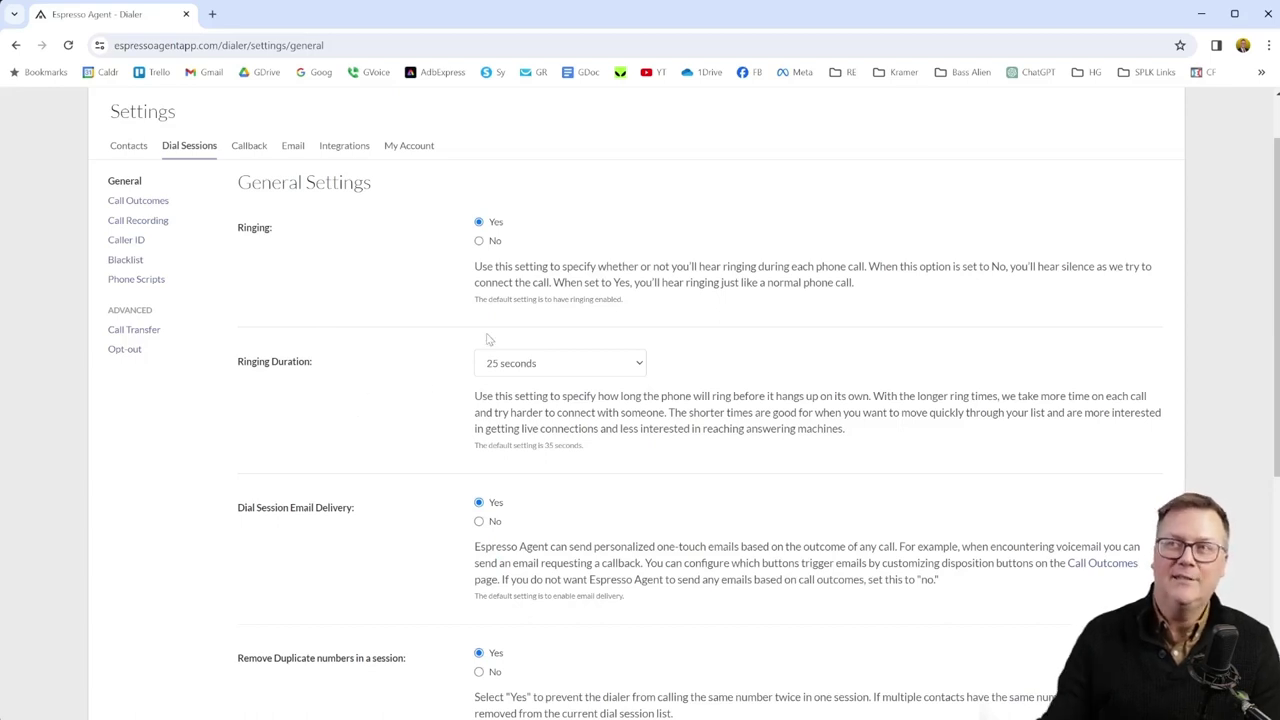
click(620, 362)
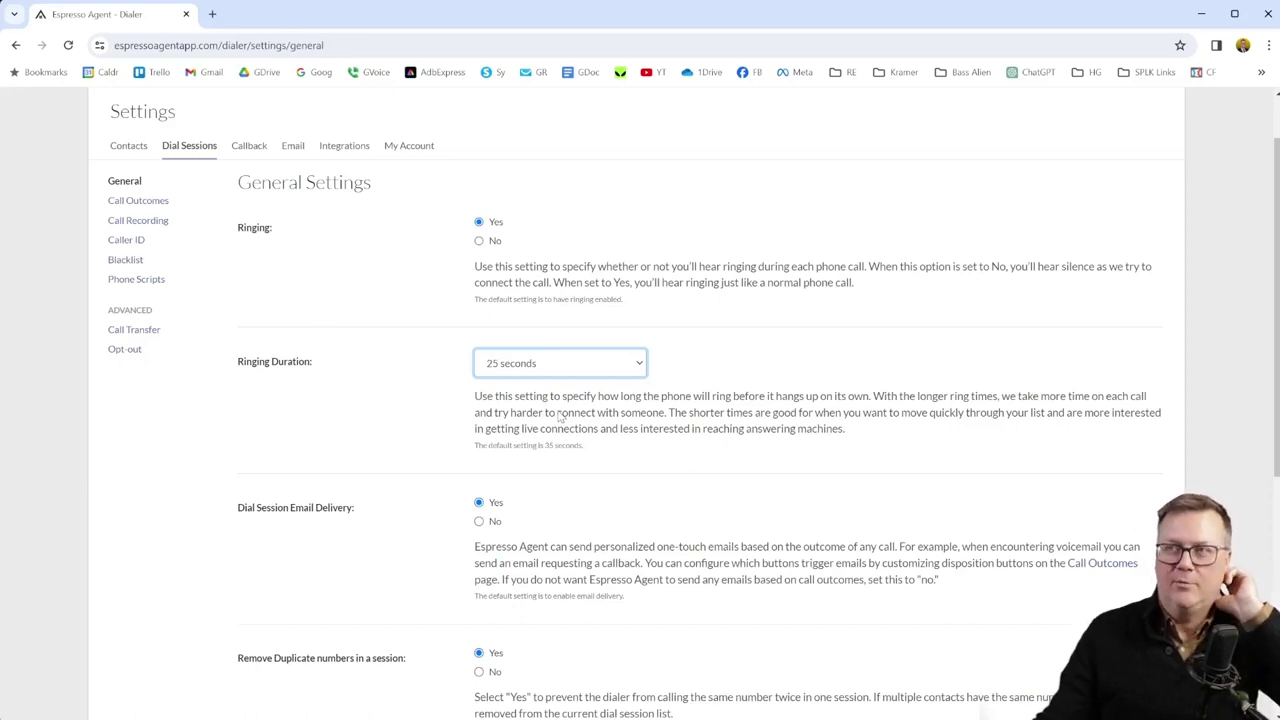
click(265, 432)
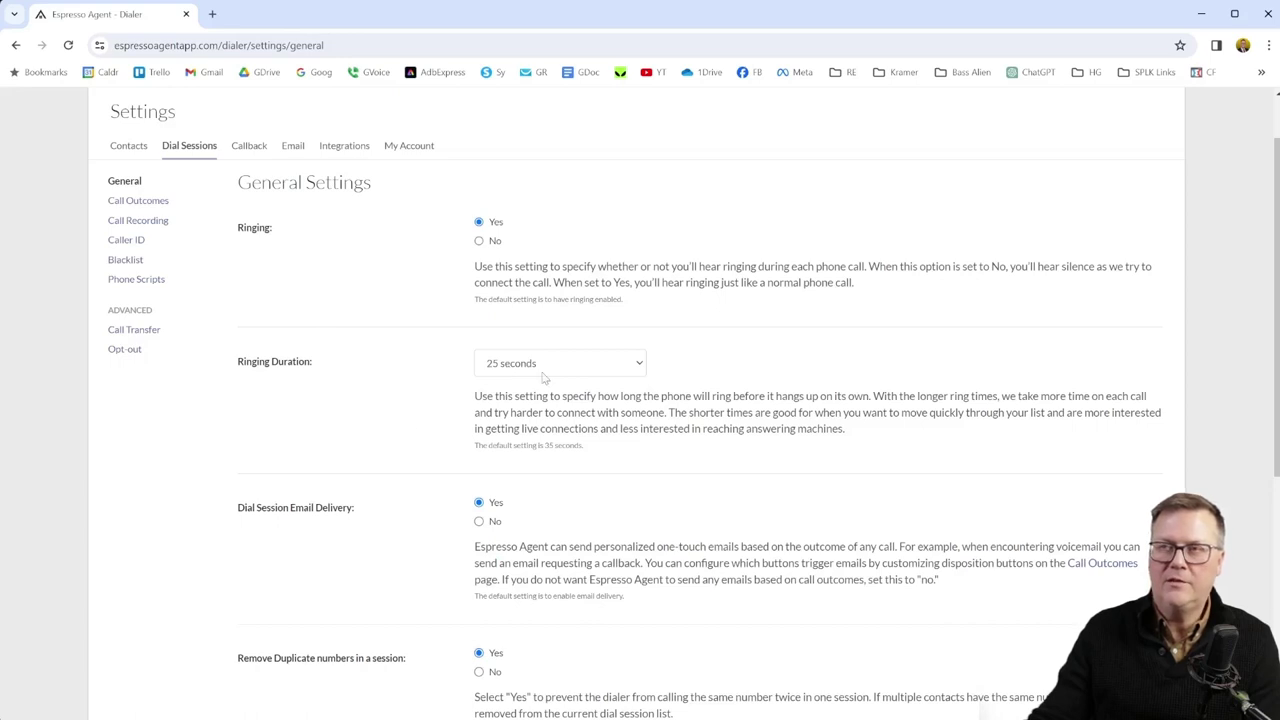
Review the remaining general dial session settings: email delivery, duplicate number removal, user name in note timestamps and voicemail data retention
scroll(420, 518, down, 2)
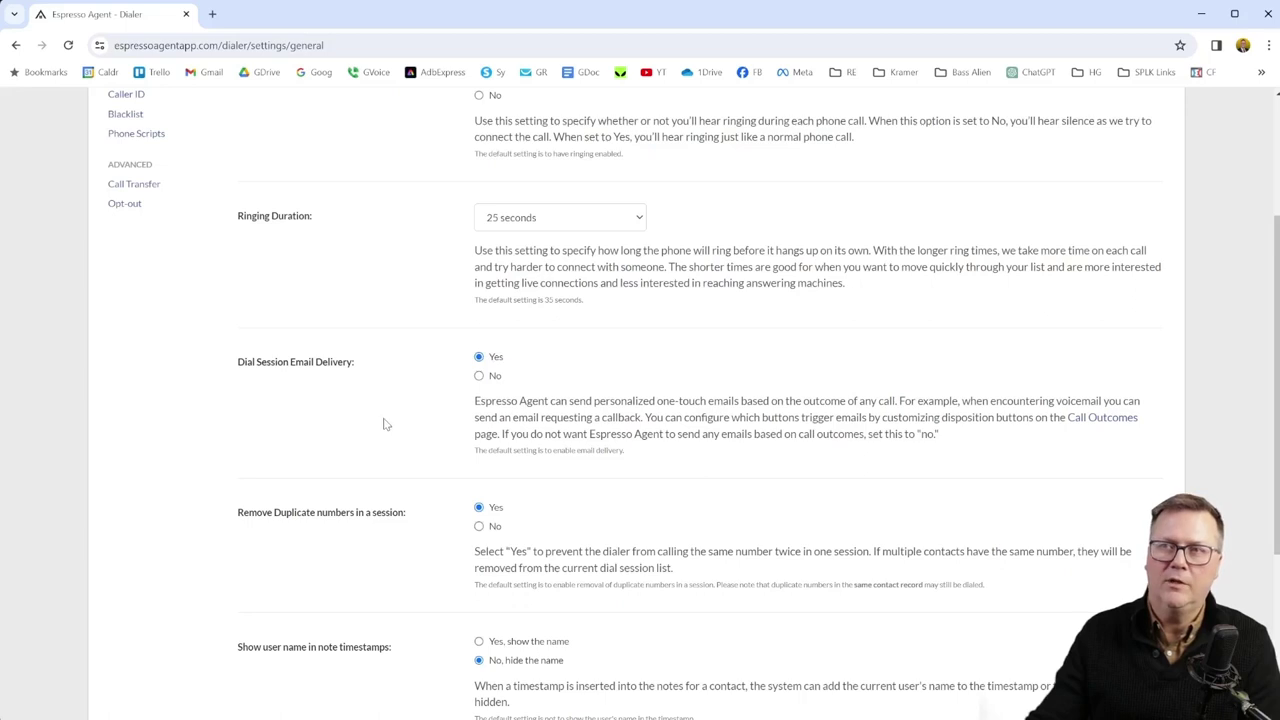
scroll(386, 423, down, 1)
scroll(372, 409, down, 1)
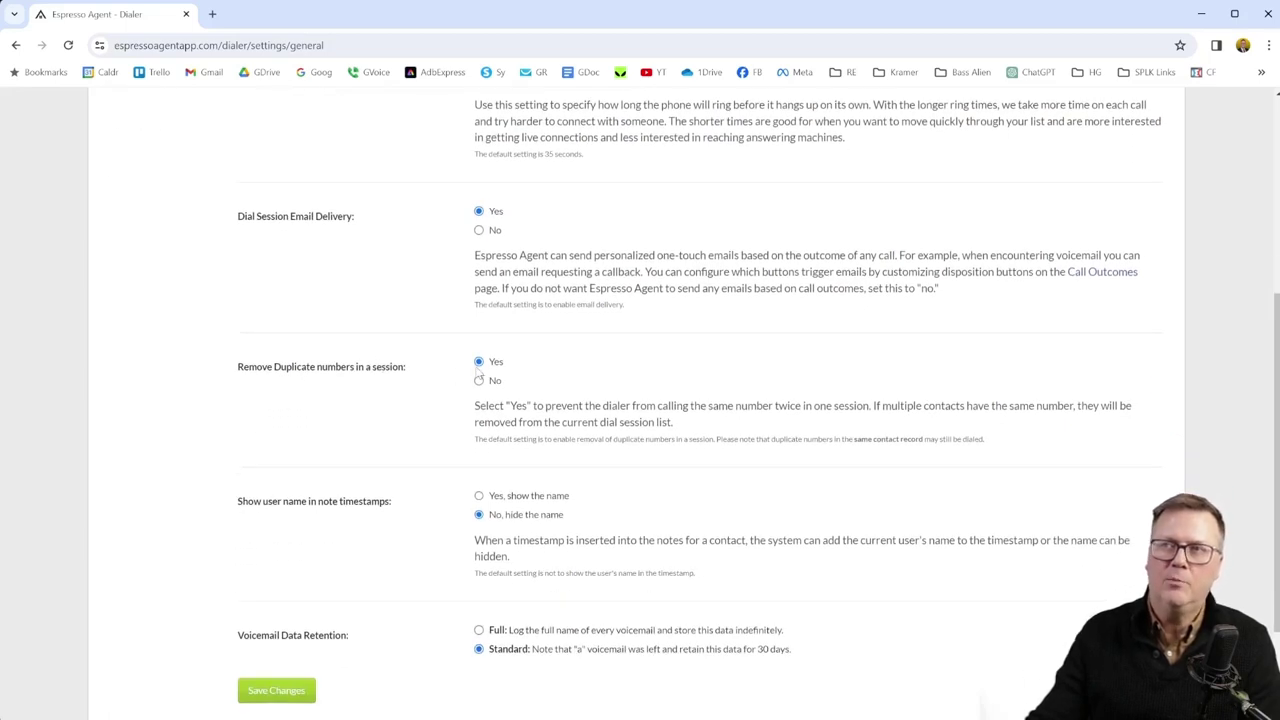
scroll(346, 455, down, 2)
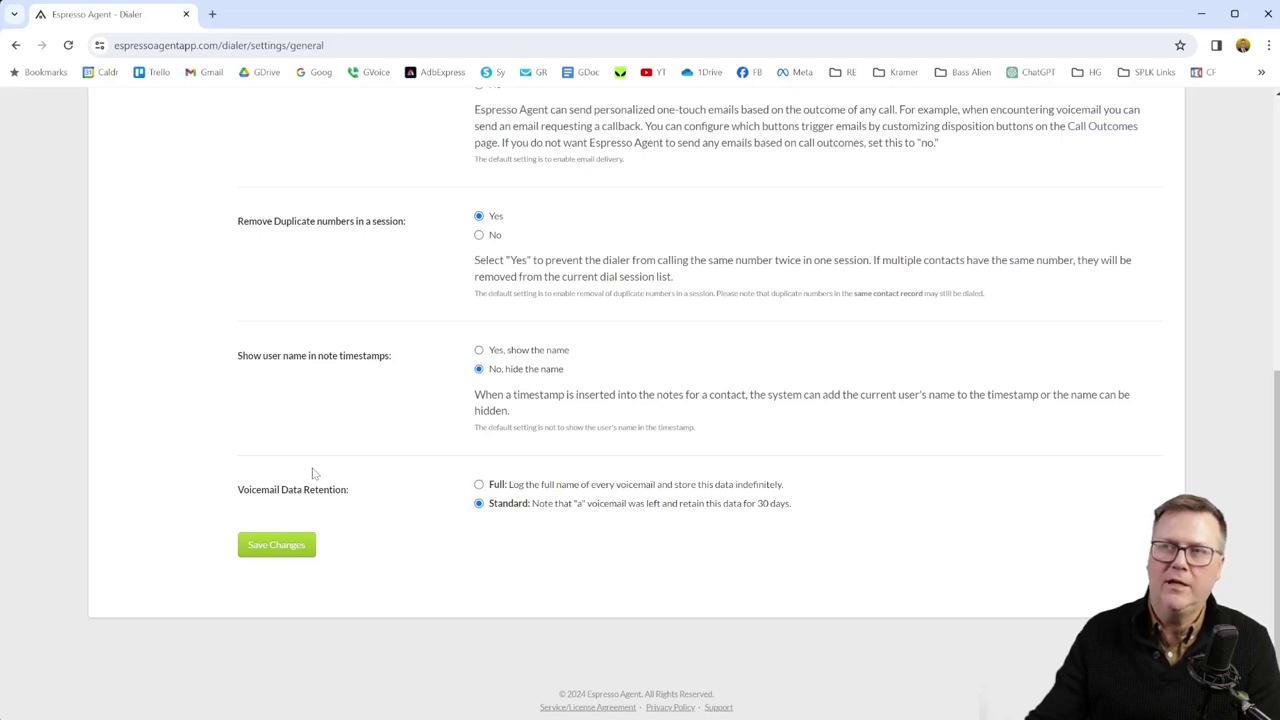
scroll(312, 474, down, 1)
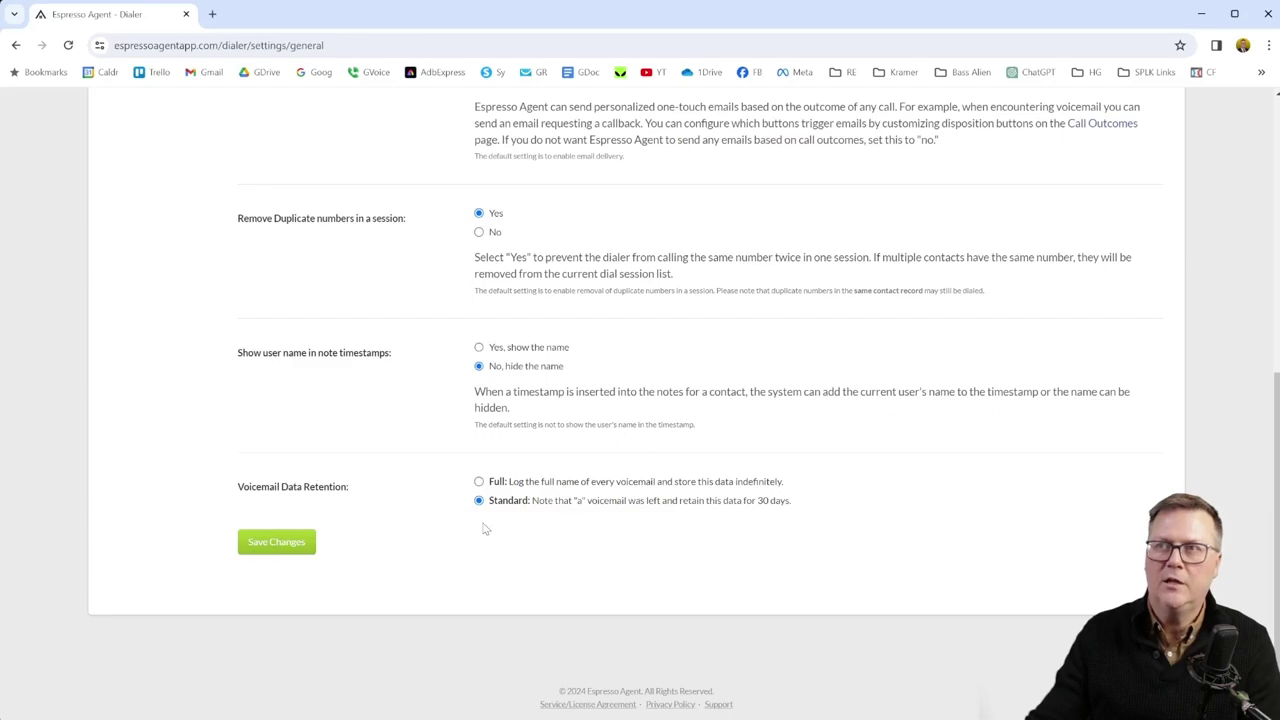
scroll(388, 488, up, 5)
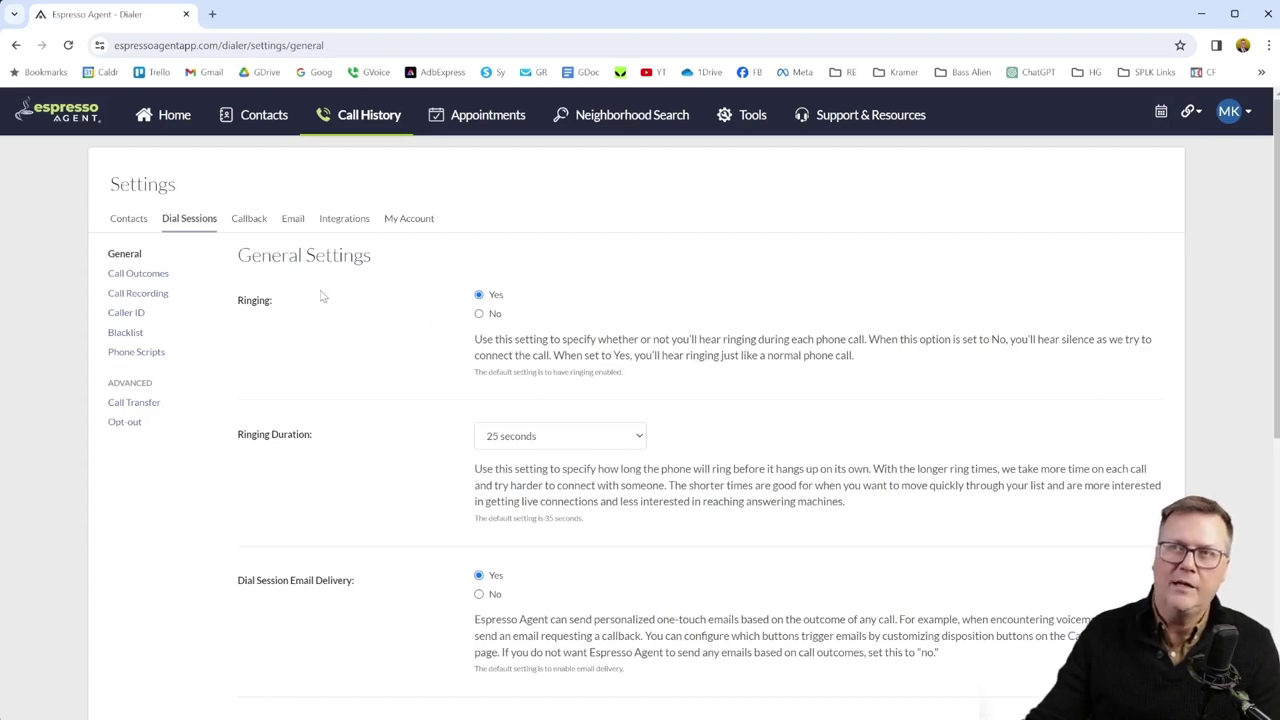
Look through the dial session pages for call outcomes, call recording, caller ID, blacklist and phone scripts
click(127, 276)
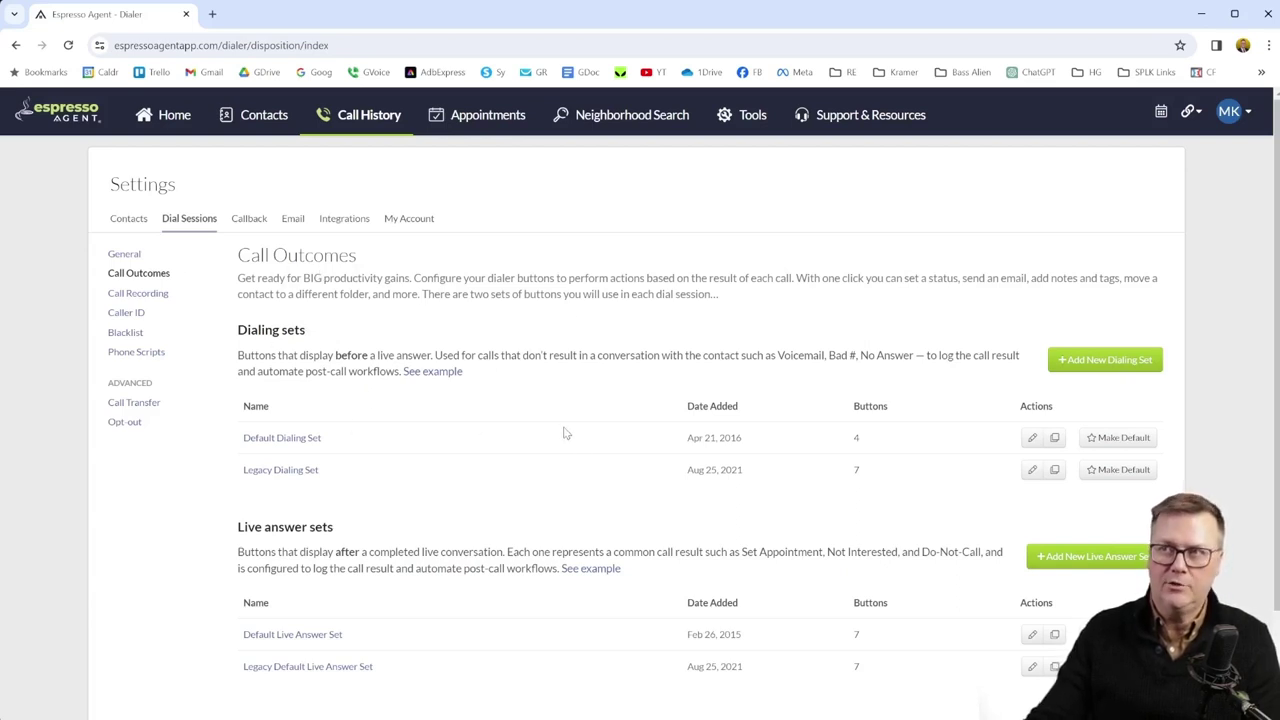
scroll(563, 434, down, 2)
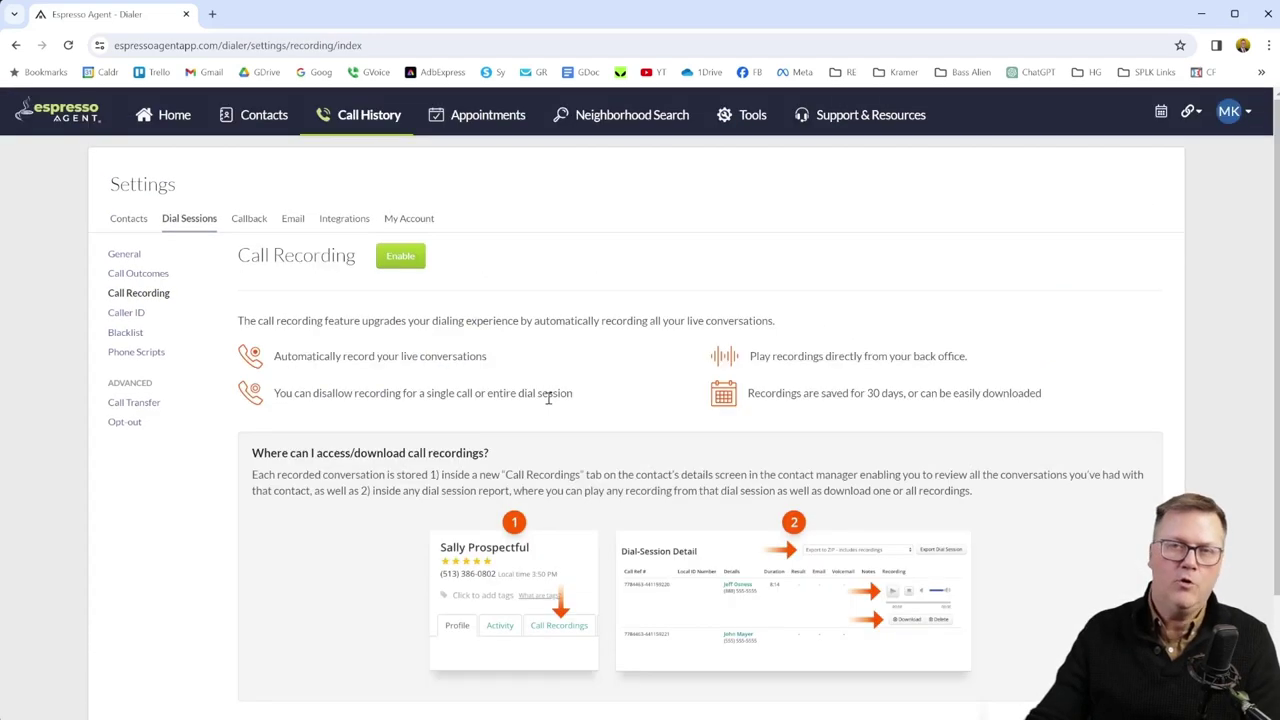
scroll(541, 394, down, 1)
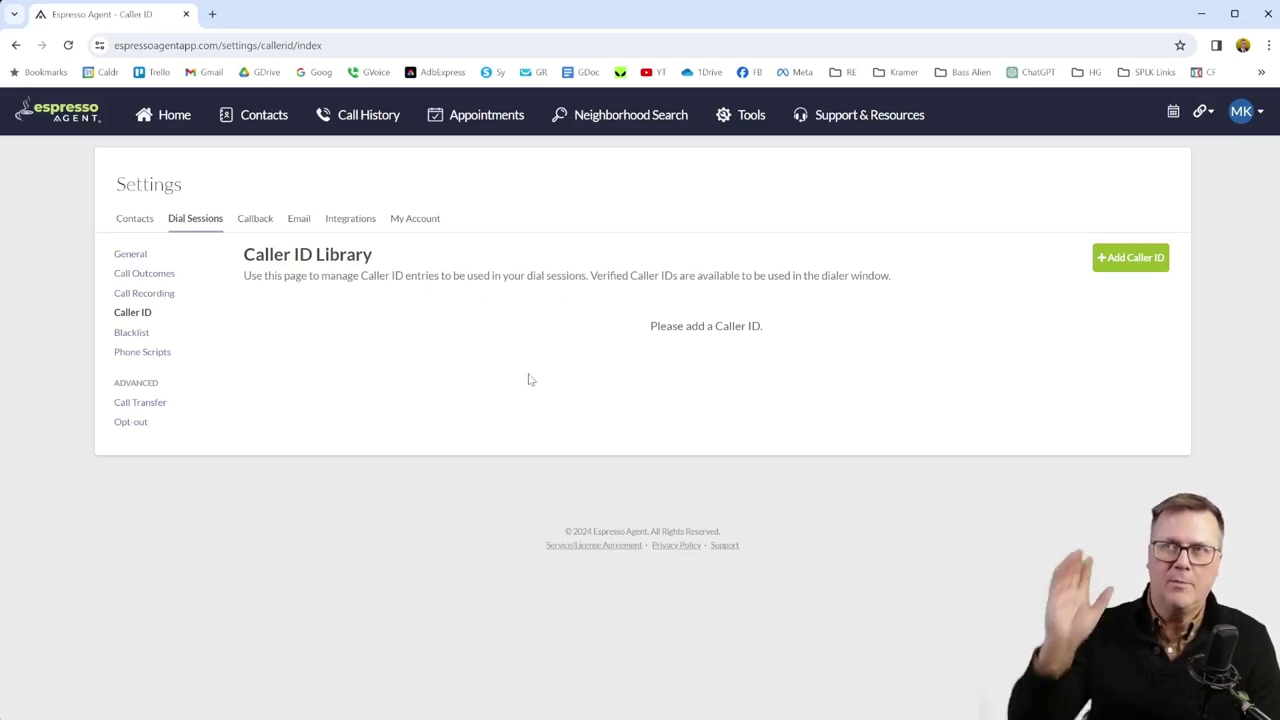
click(133, 336)
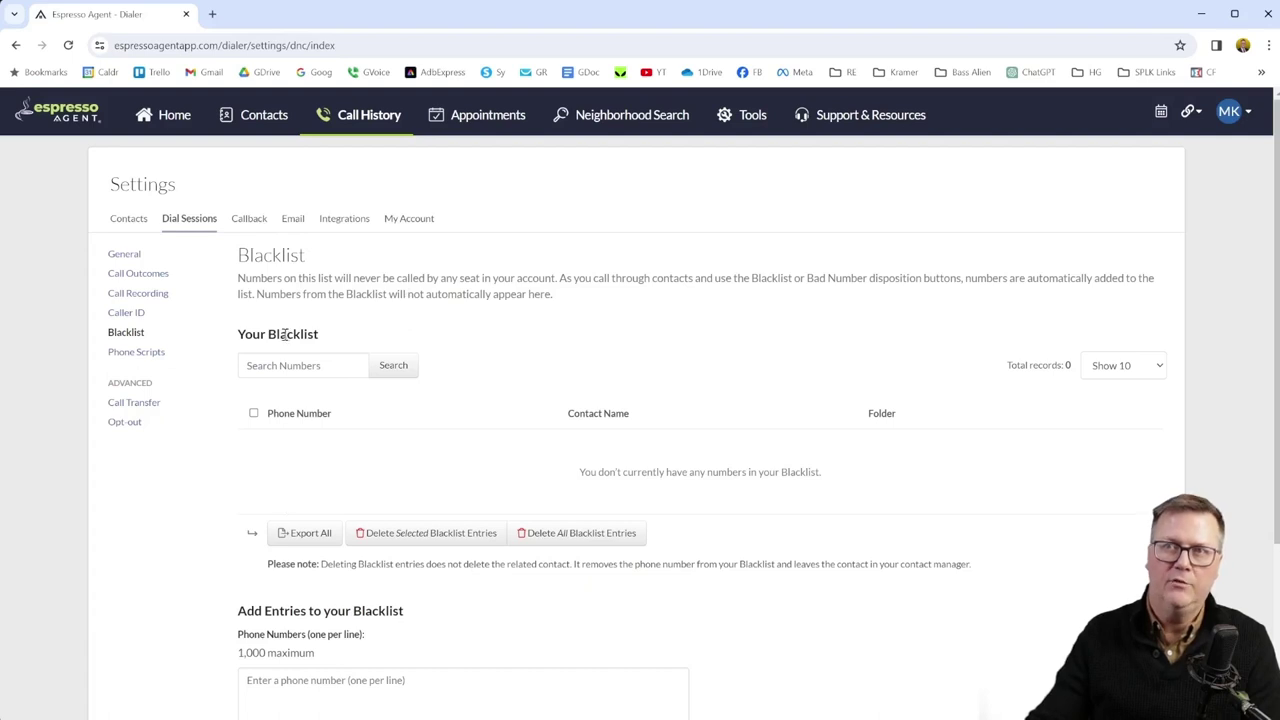
click(136, 354)
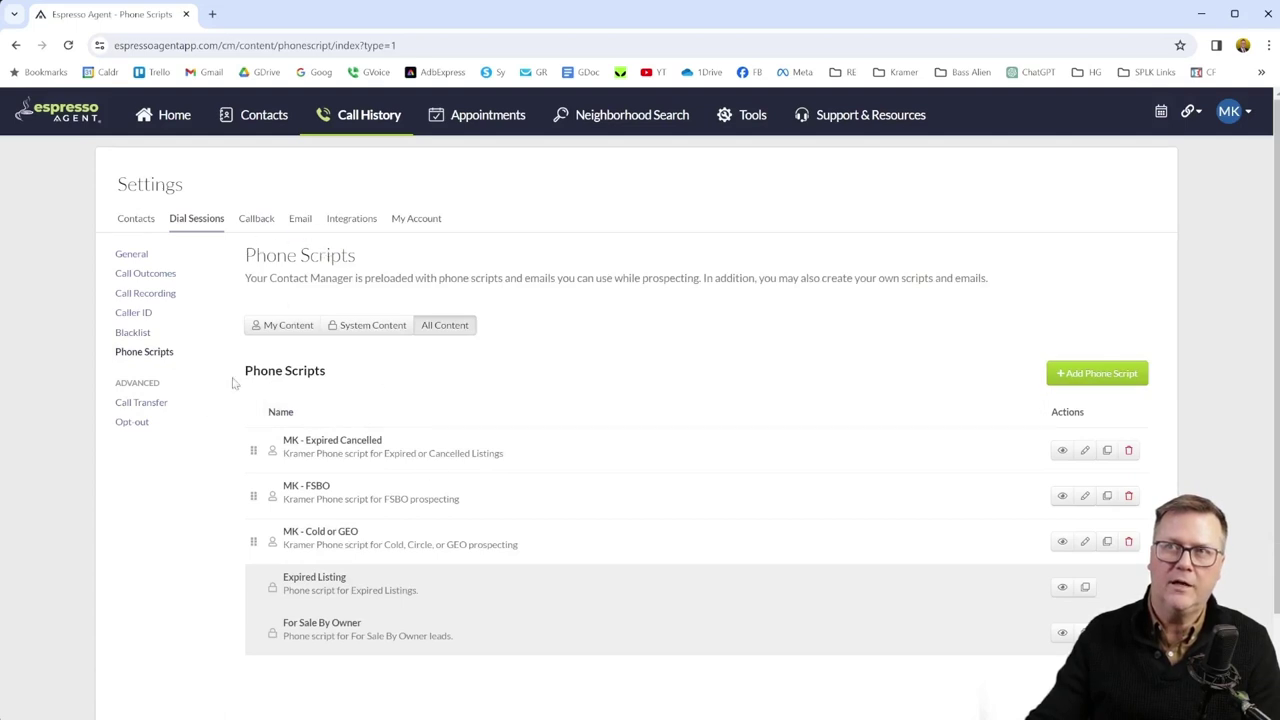
Look through the advanced dial session pages for call transfer and opt-out
click(141, 402)
click(144, 402)
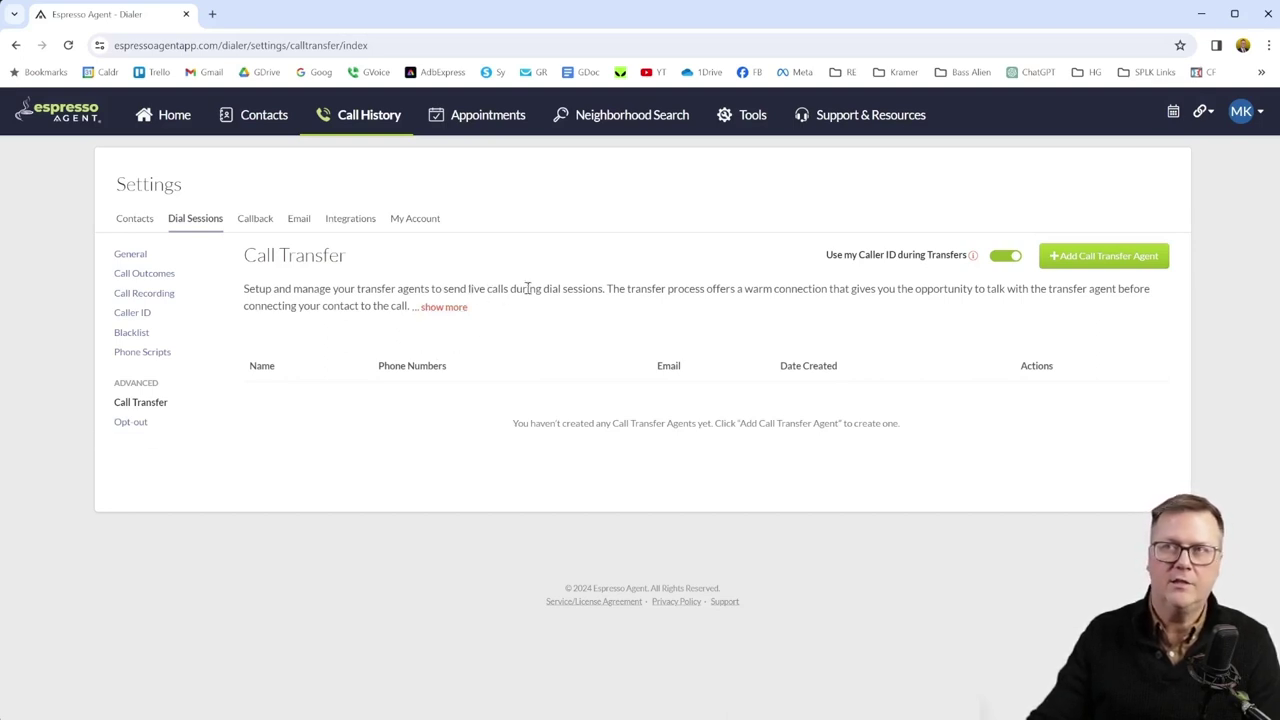
click(131, 424)
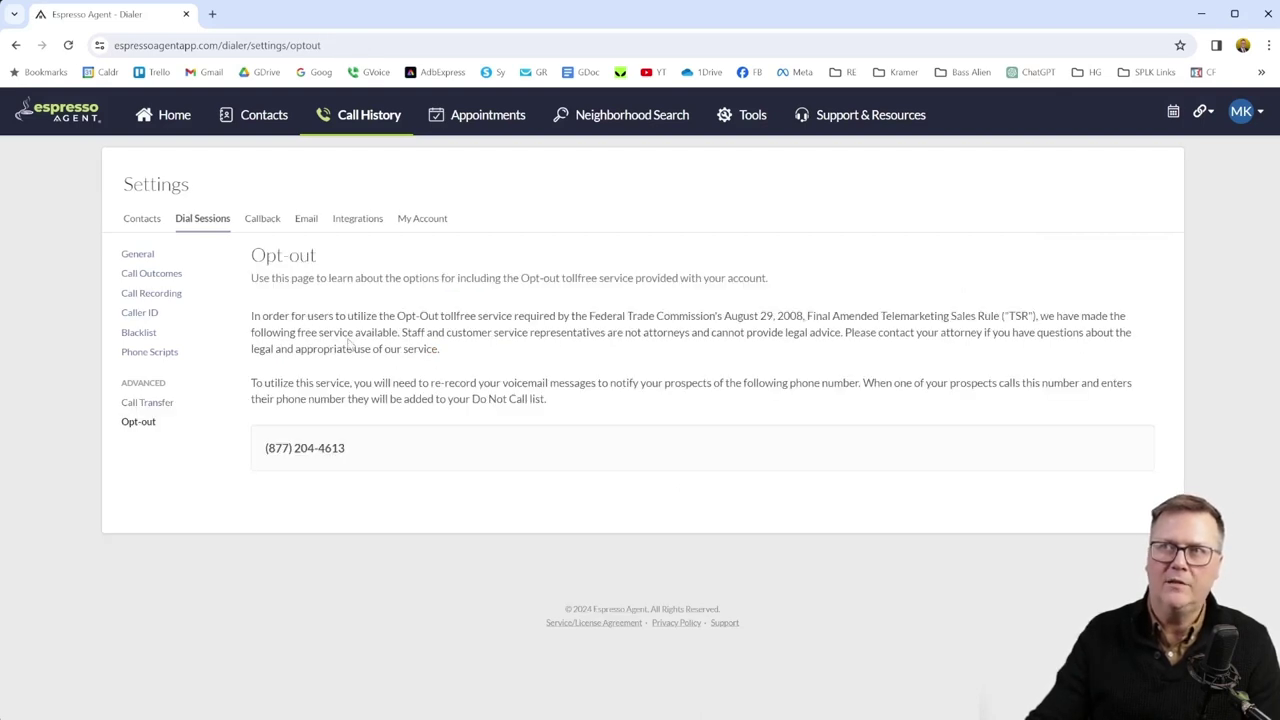
Review the callback settings for assigned numbers, inbound routing and voicemail, and open the callback numbers page
click(254, 220)
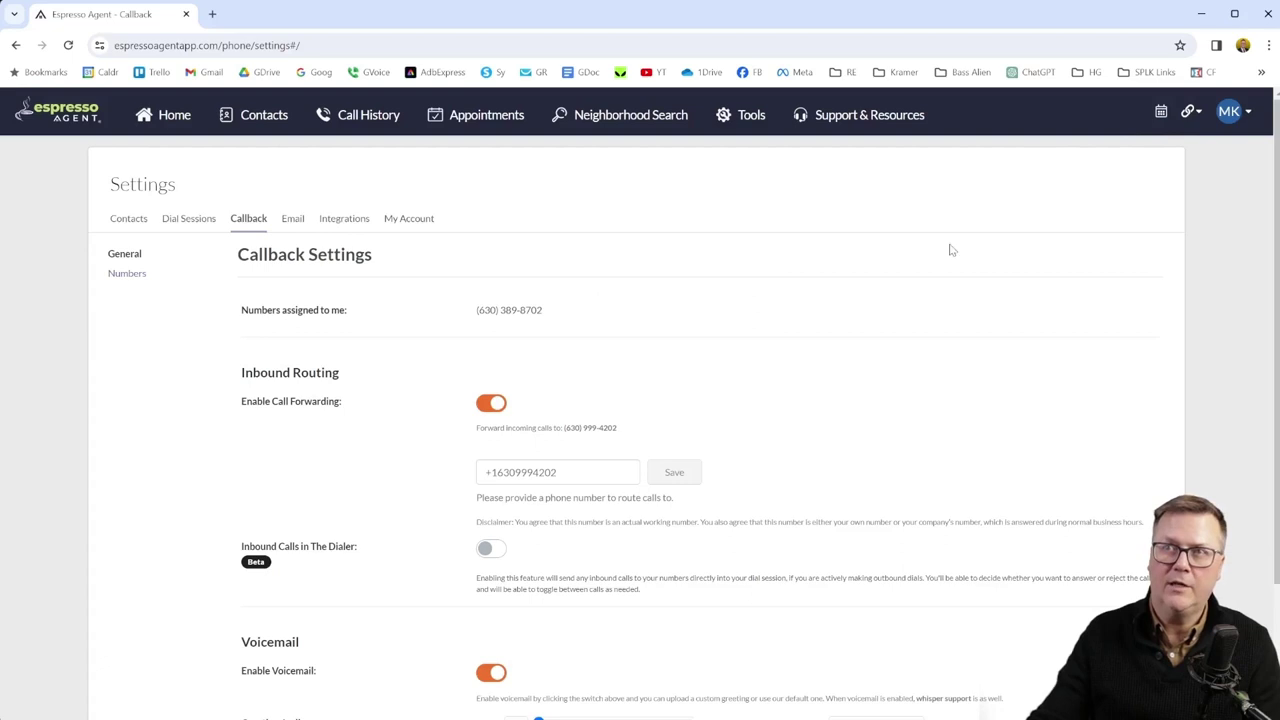
scroll(830, 322, down, 1)
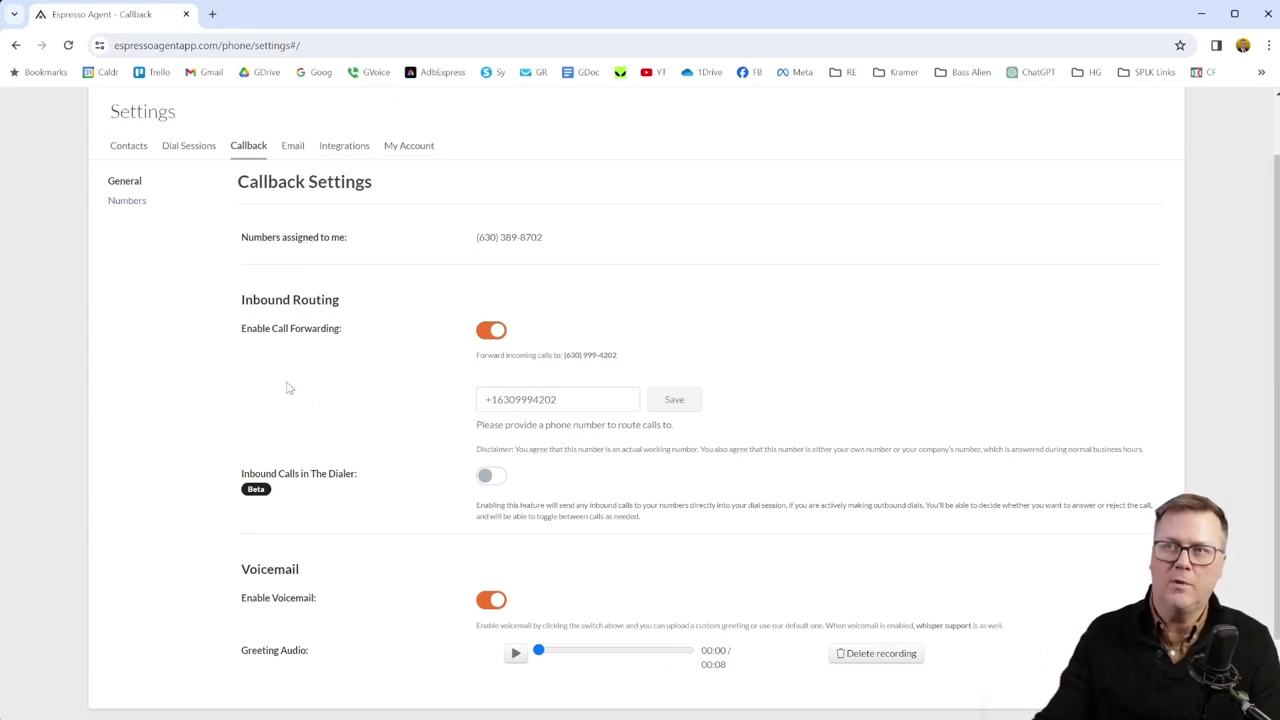
scroll(293, 400, down, 1)
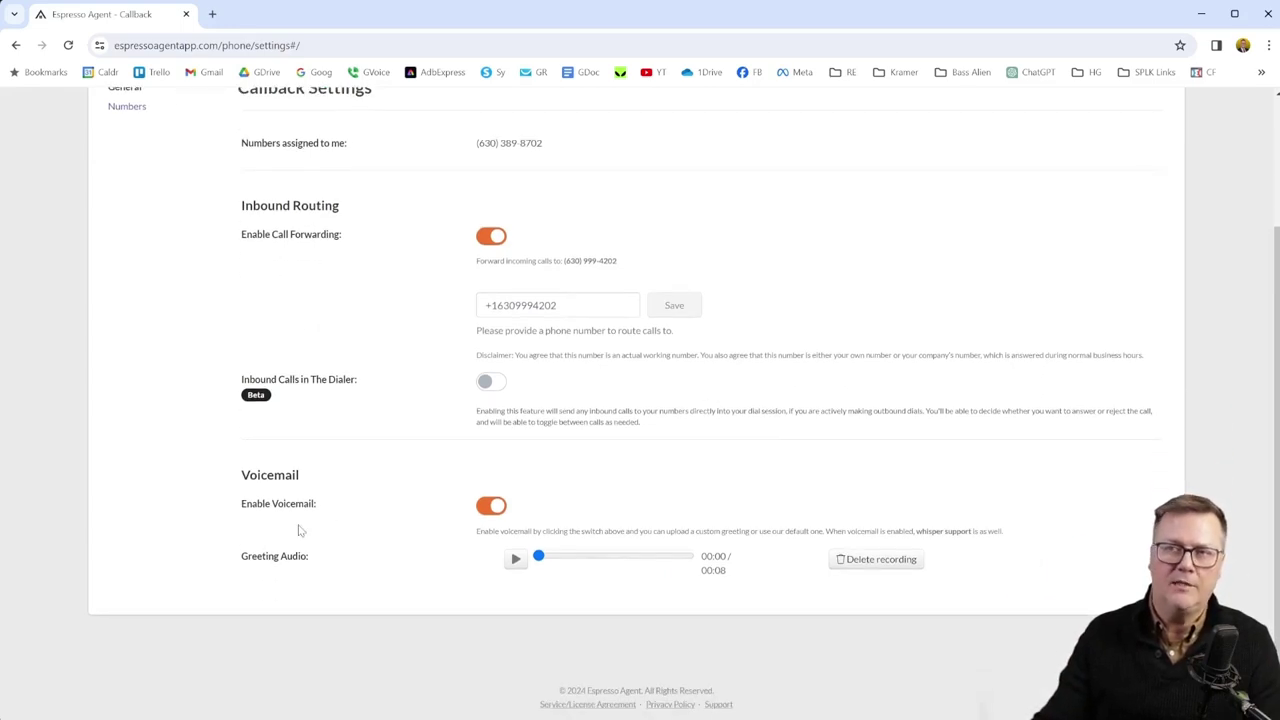
scroll(330, 515, up, 1)
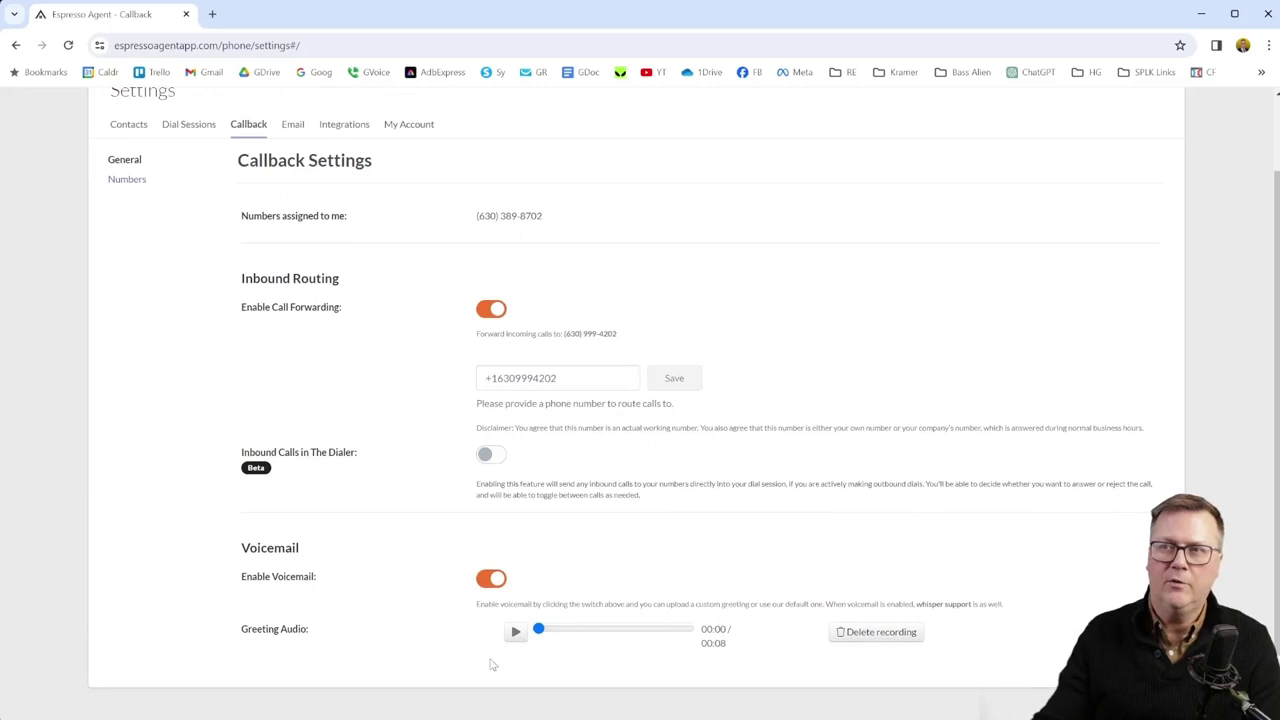
scroll(366, 490, up, 1)
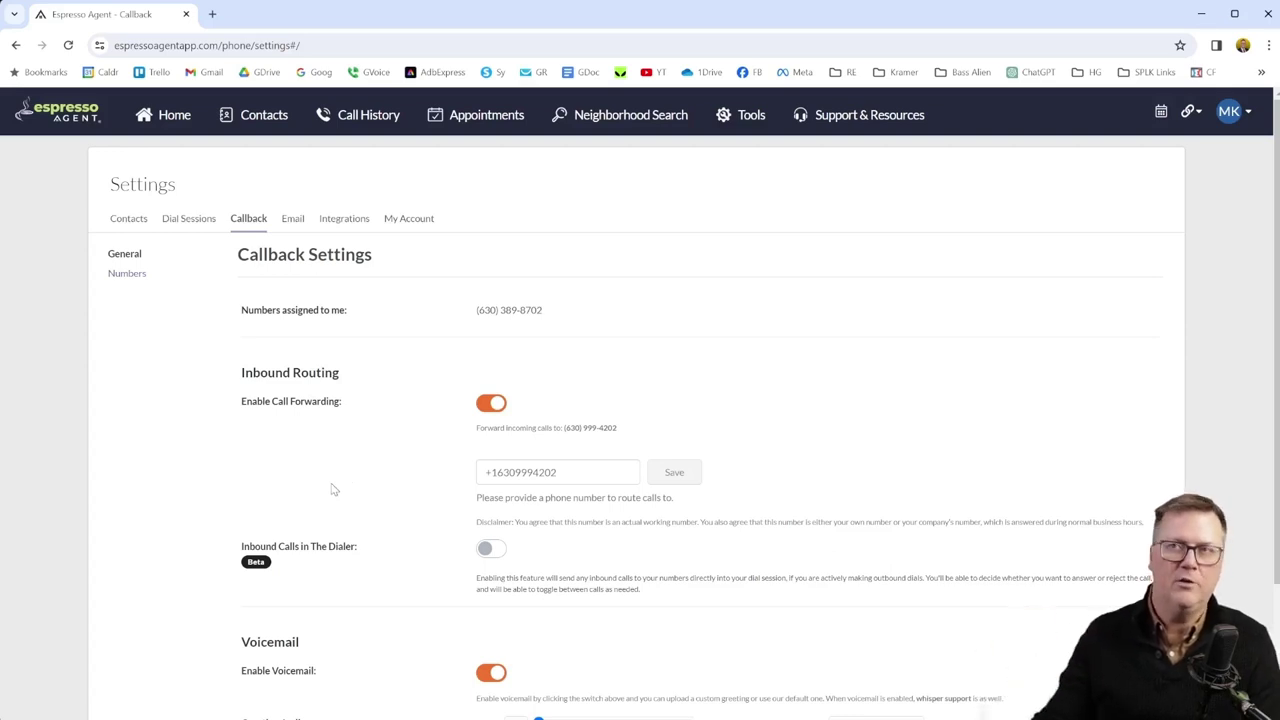
click(135, 281)
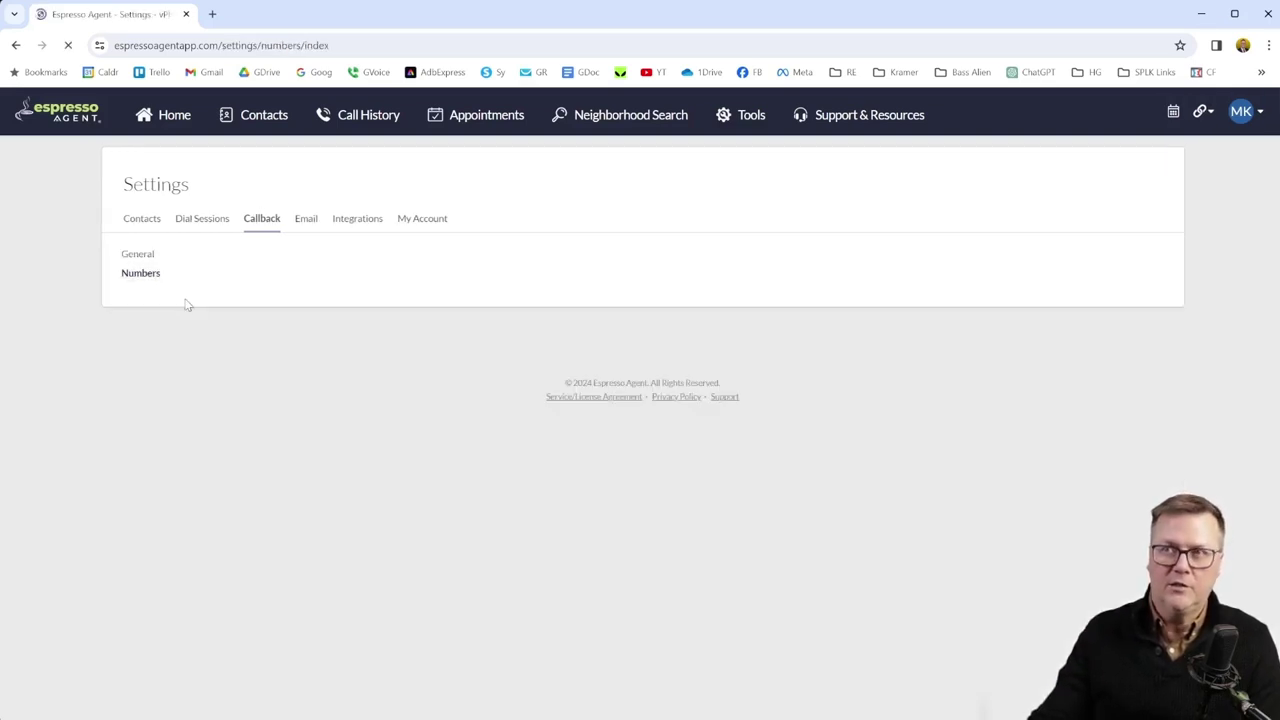
Review the primary email address setting and the full email sending profile, including the CAN SPAM address, website, social networks and branding
click(307, 221)
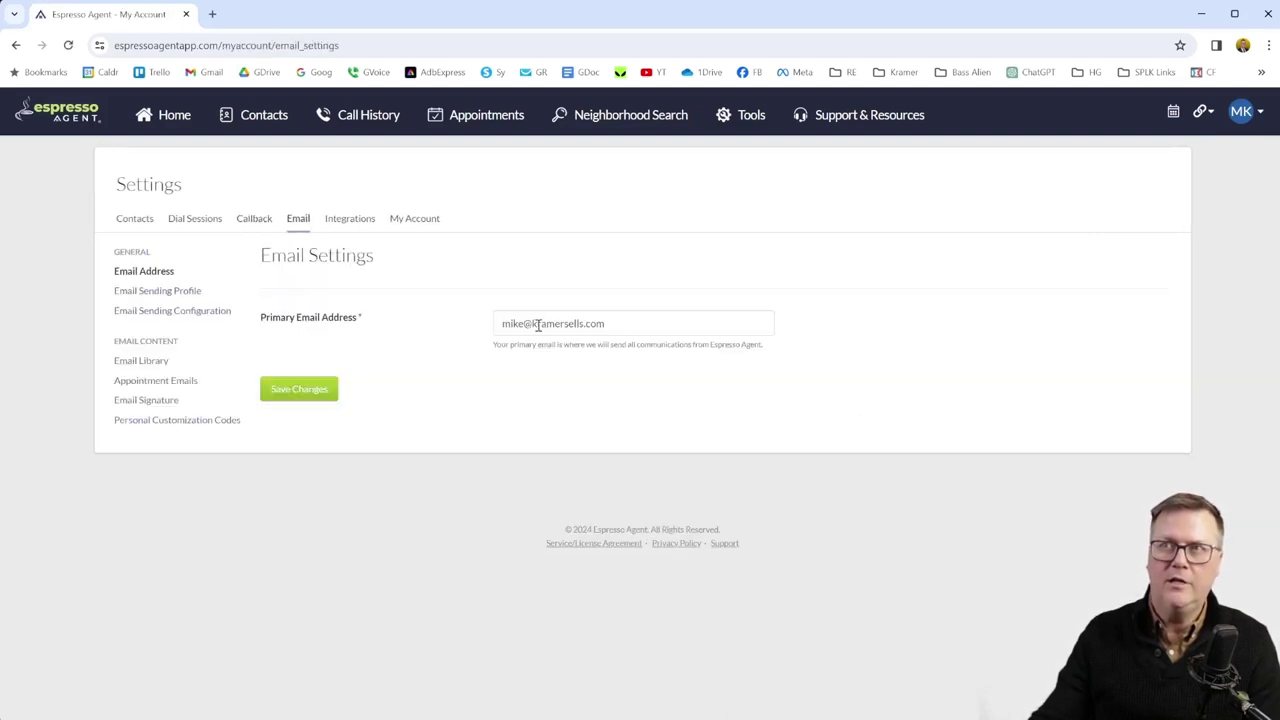
click(157, 290)
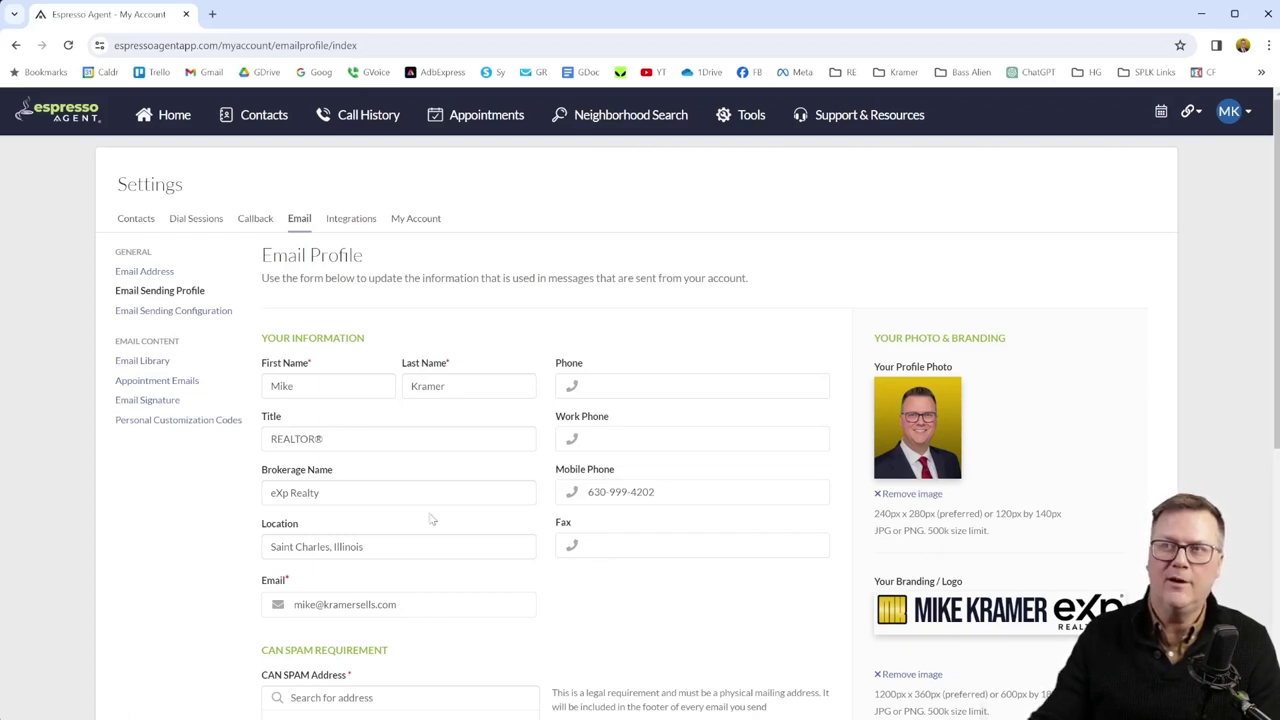
scroll(468, 486, down, 5)
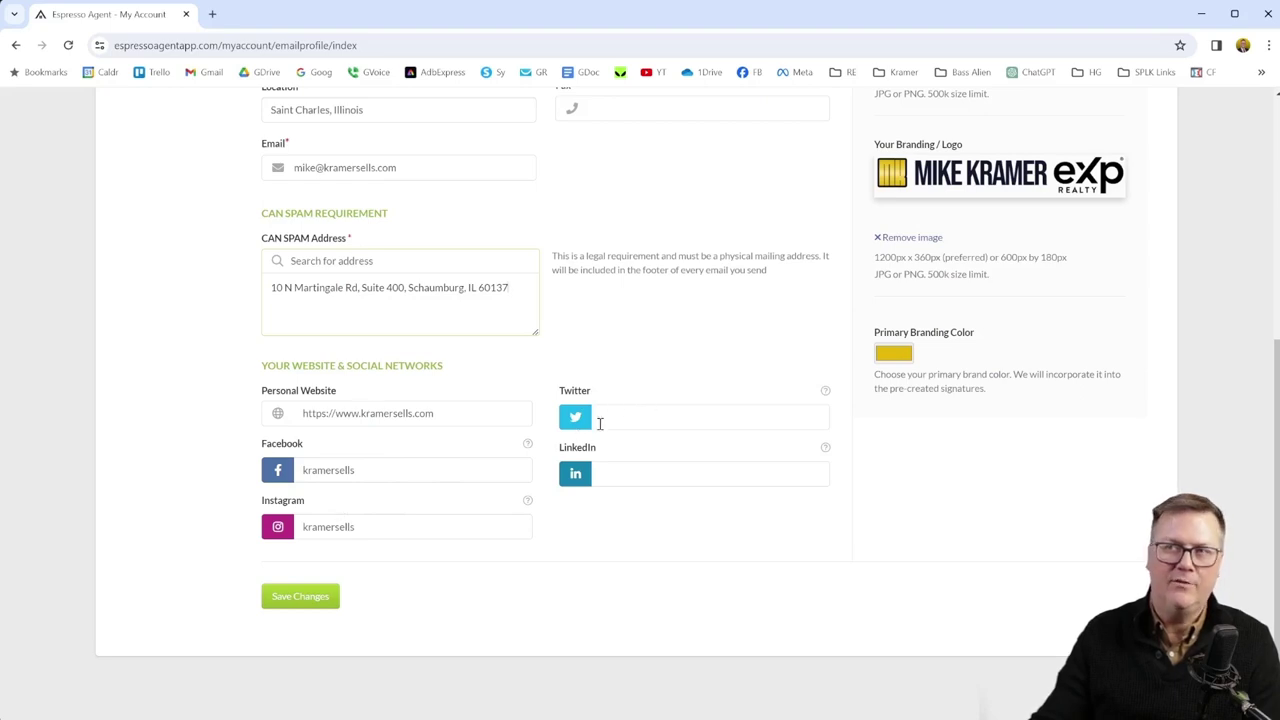
scroll(333, 452, up, 1)
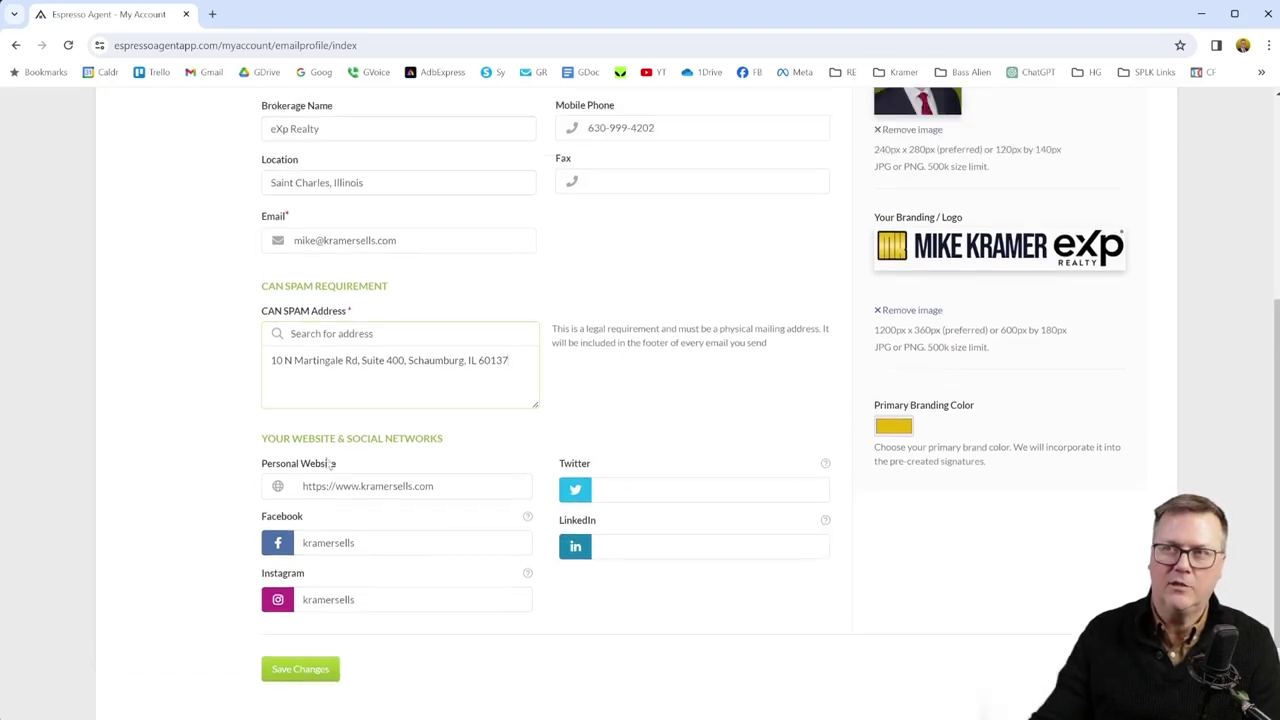
scroll(225, 428, up, 5)
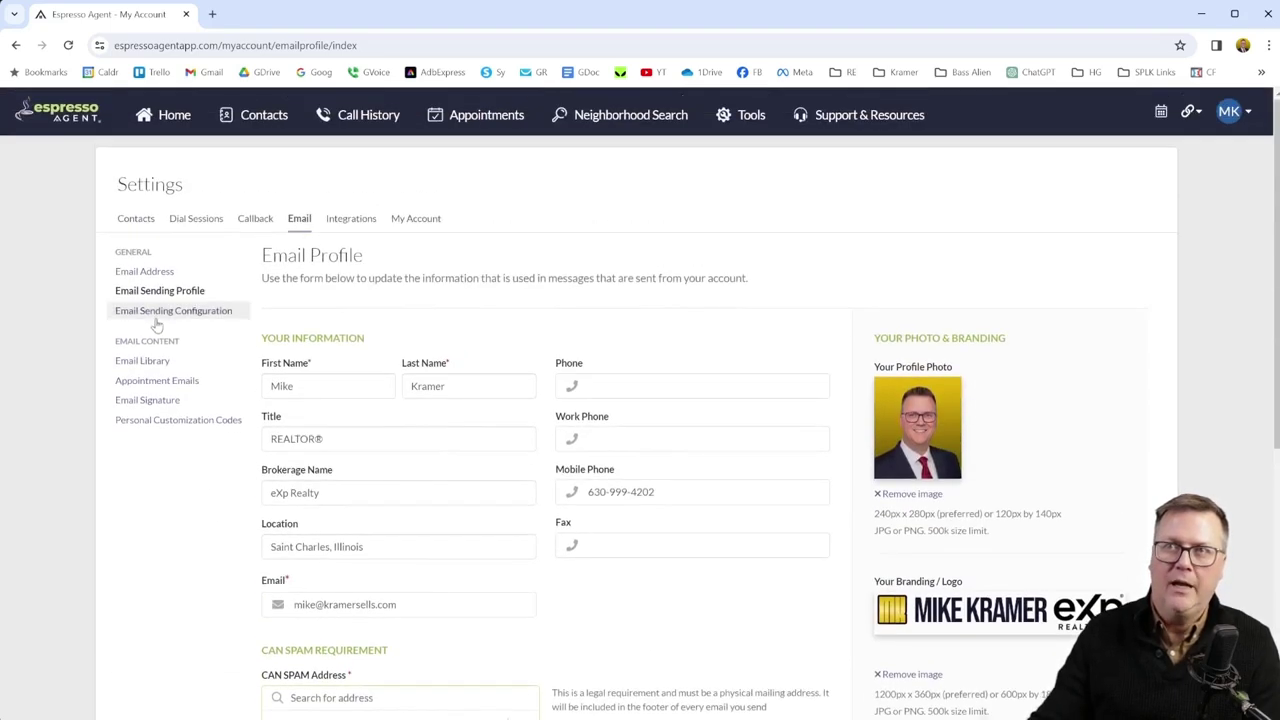
Review the email sending configuration, including the custom sending server, the Gmail / G Suite provider settings and the email footer option
click(162, 314)
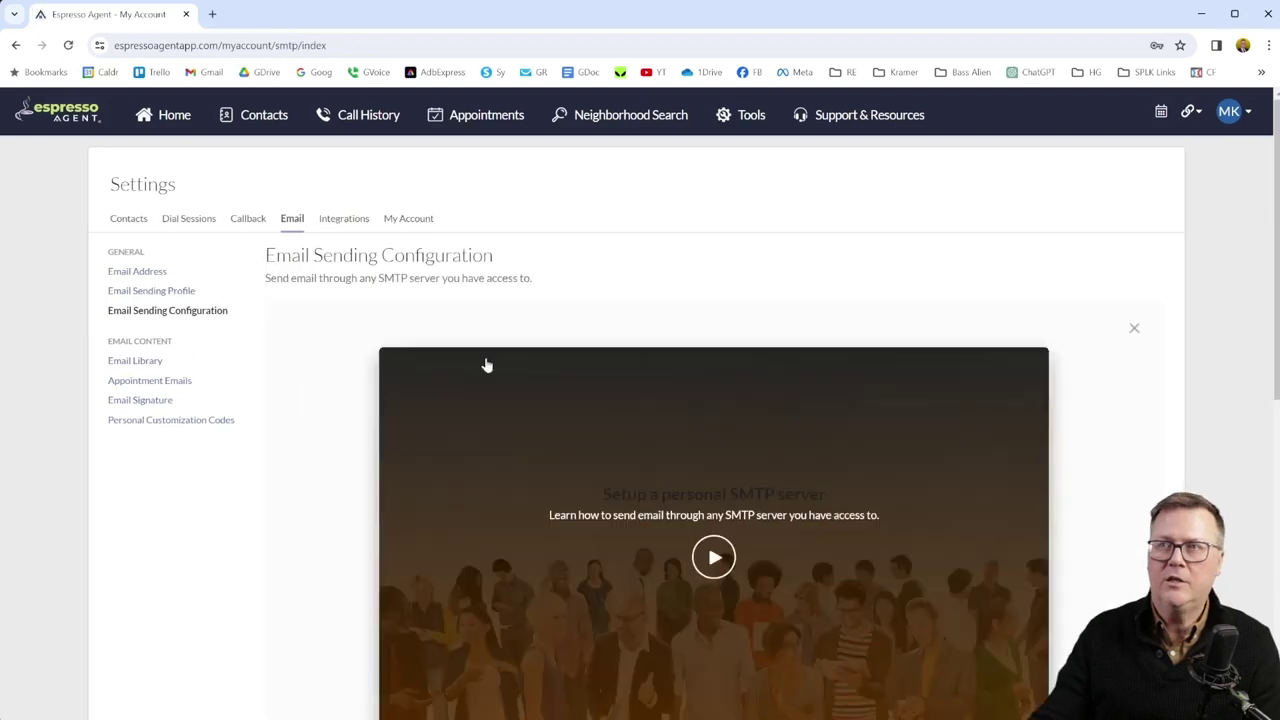
scroll(446, 335, down, 1)
scroll(446, 335, down, 8)
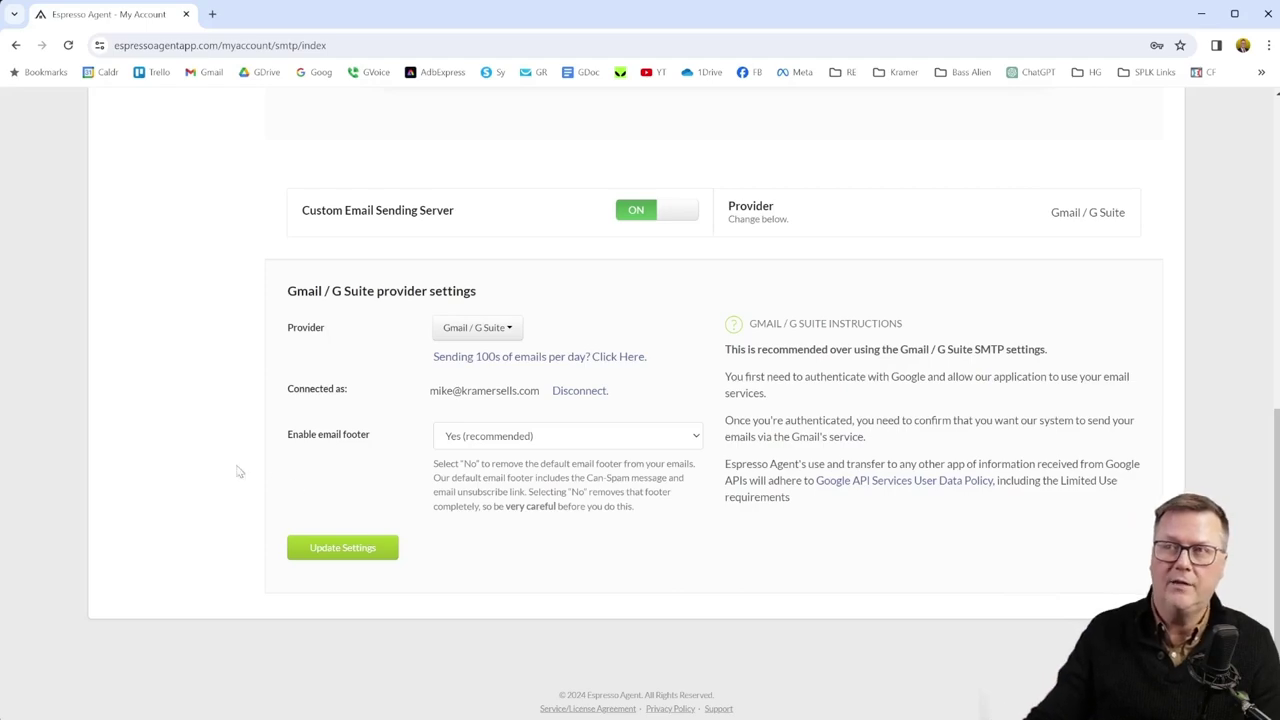
scroll(246, 445, up, 10)
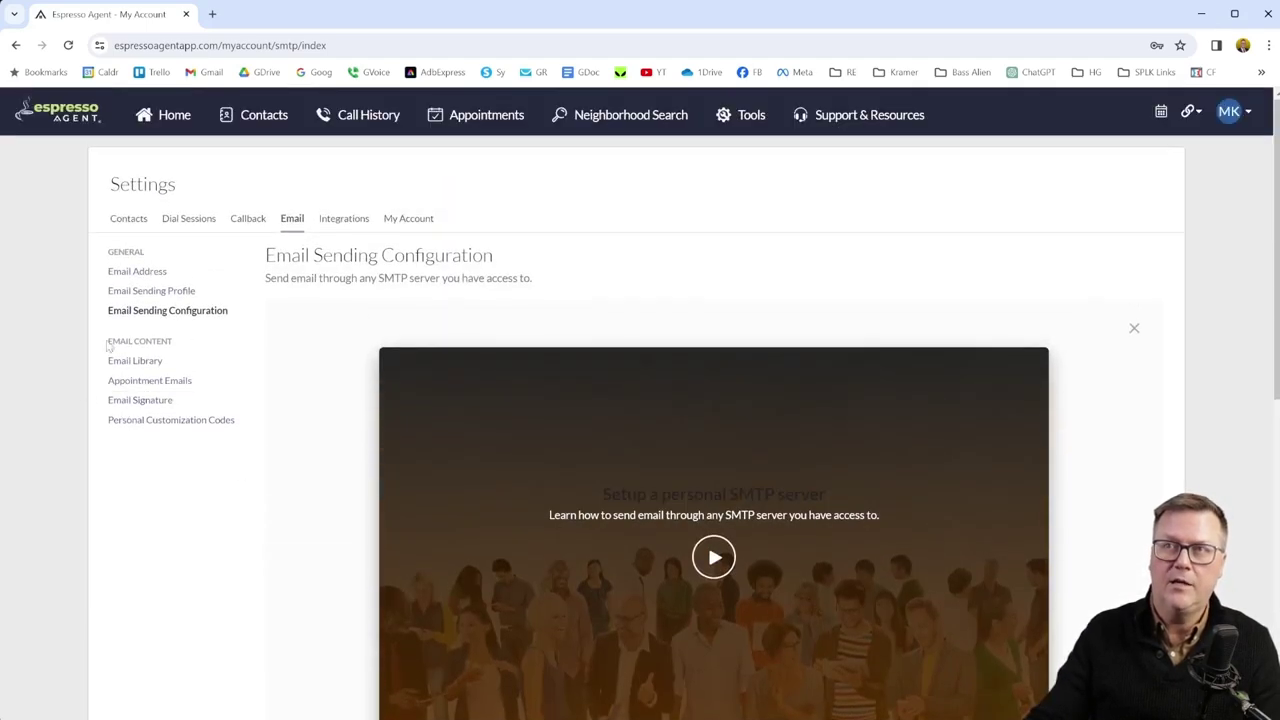
Look through the email content pages for the email library, appointment emails, email signature and personal customization codes
click(136, 362)
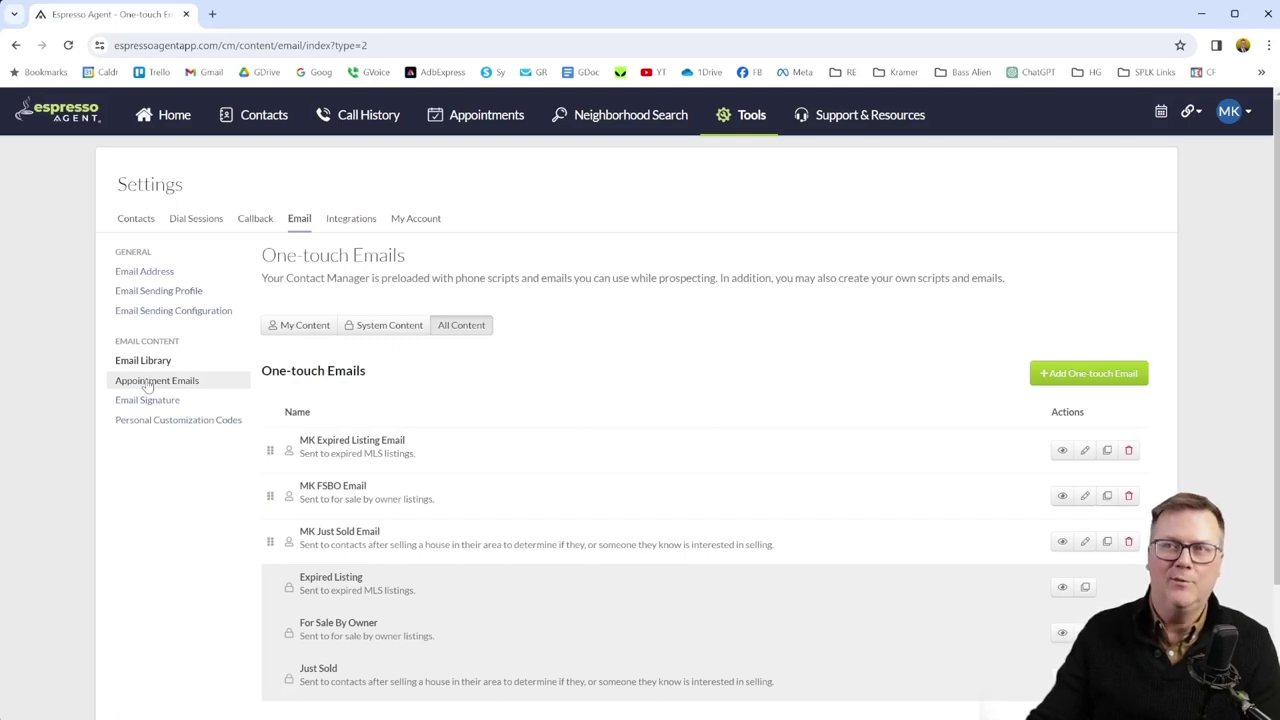
click(152, 388)
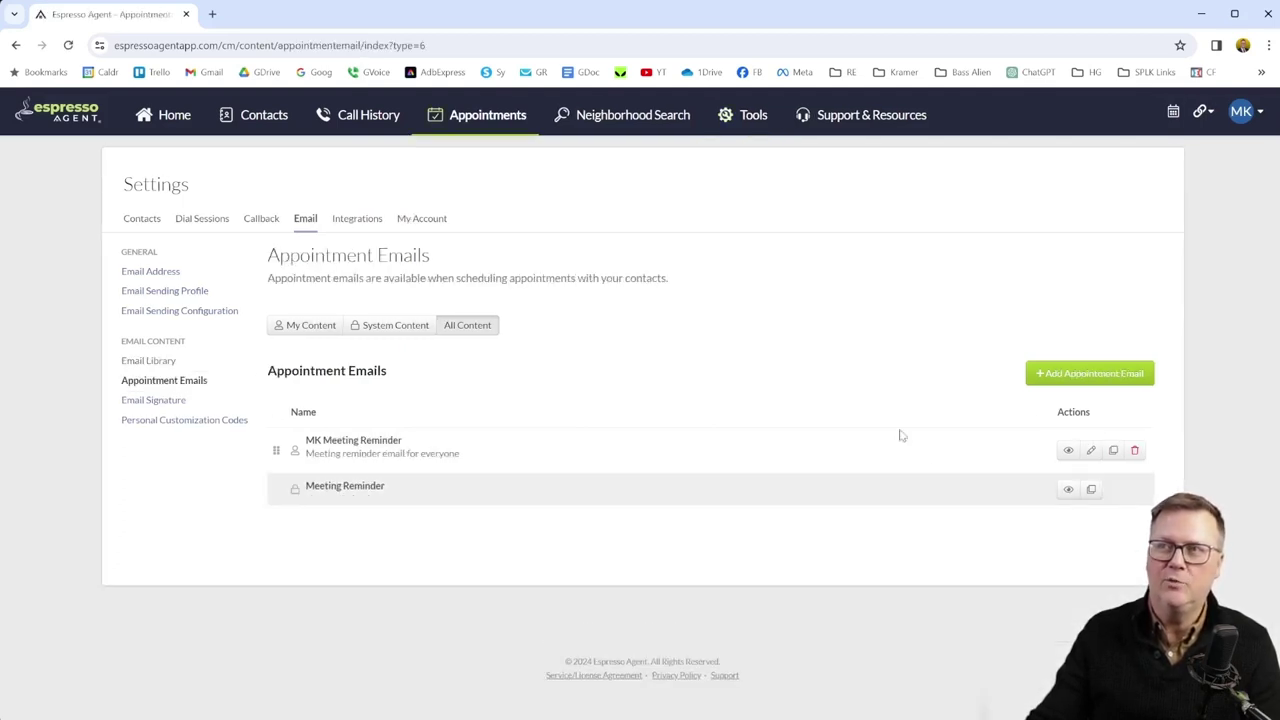
click(168, 401)
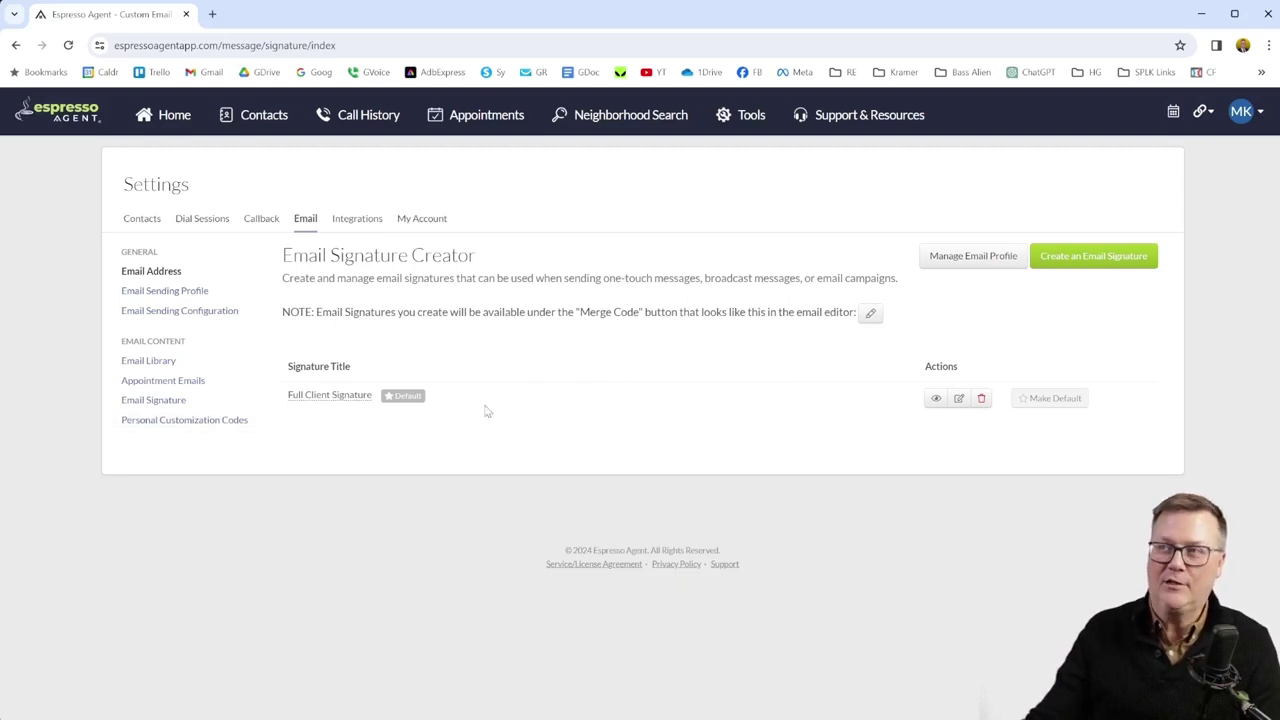
click(184, 421)
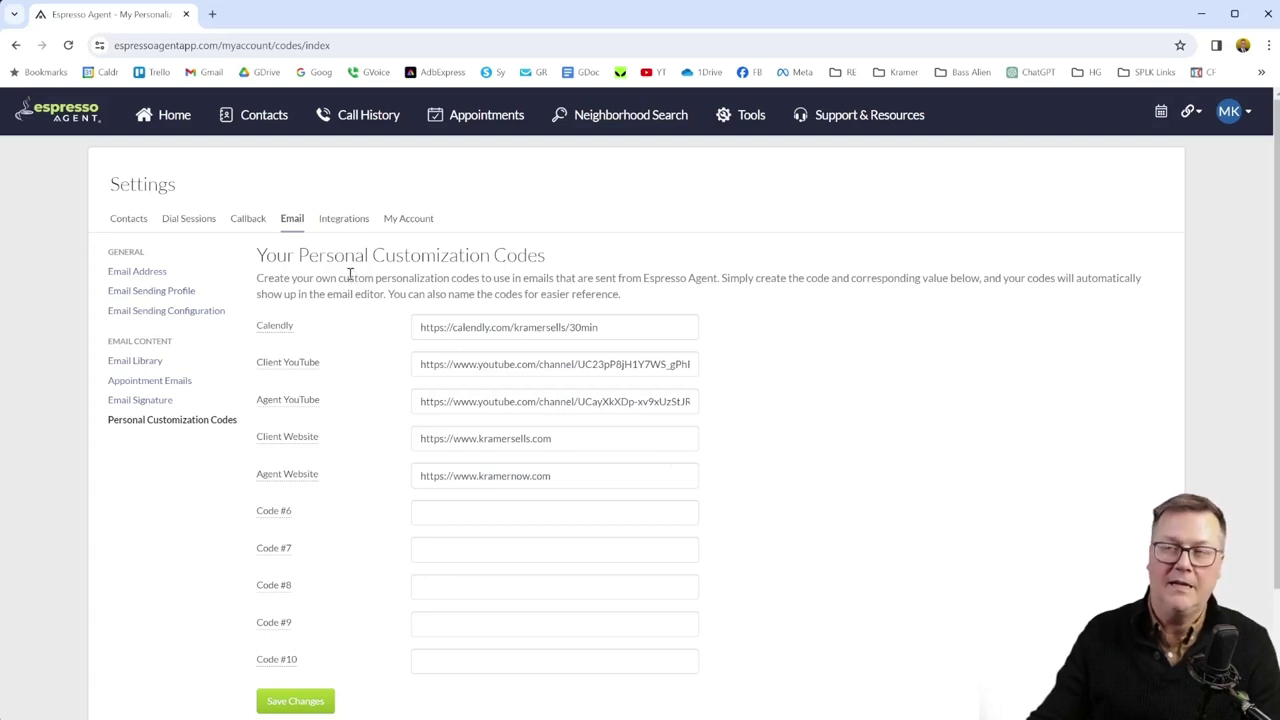
Look over the available integrations and the account profile, and return to the contact manager
click(341, 222)
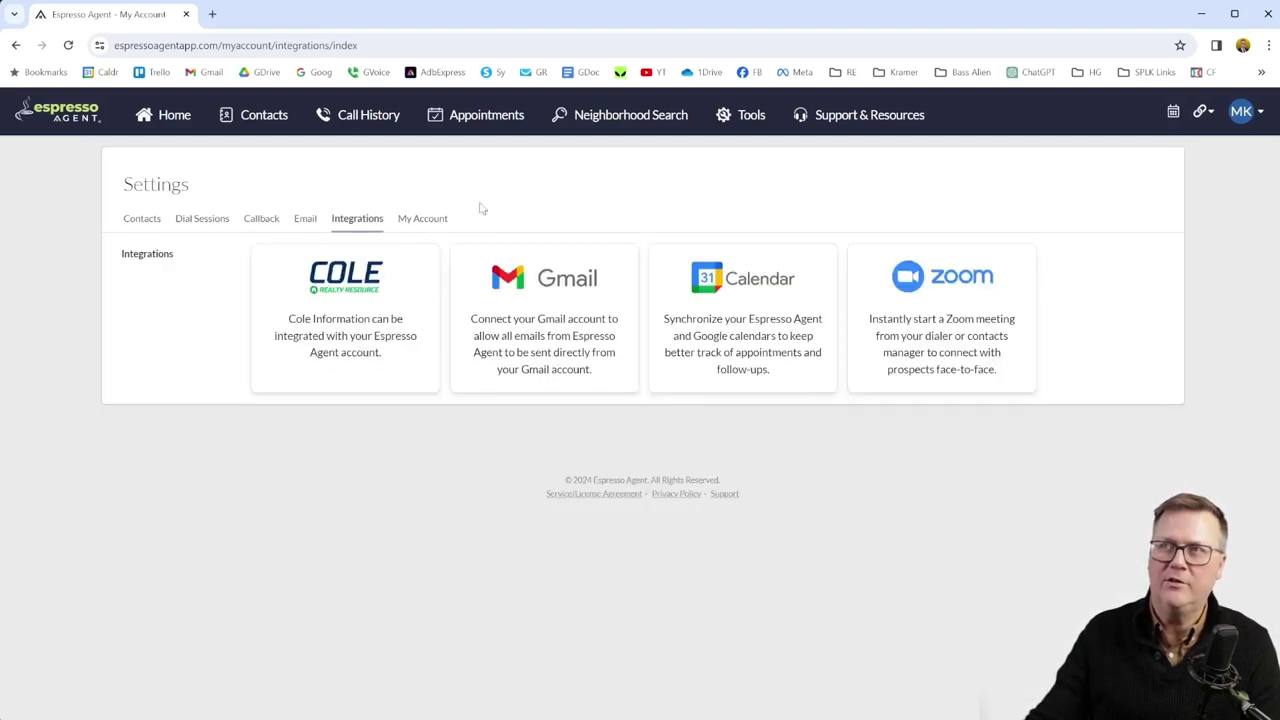
click(422, 218)
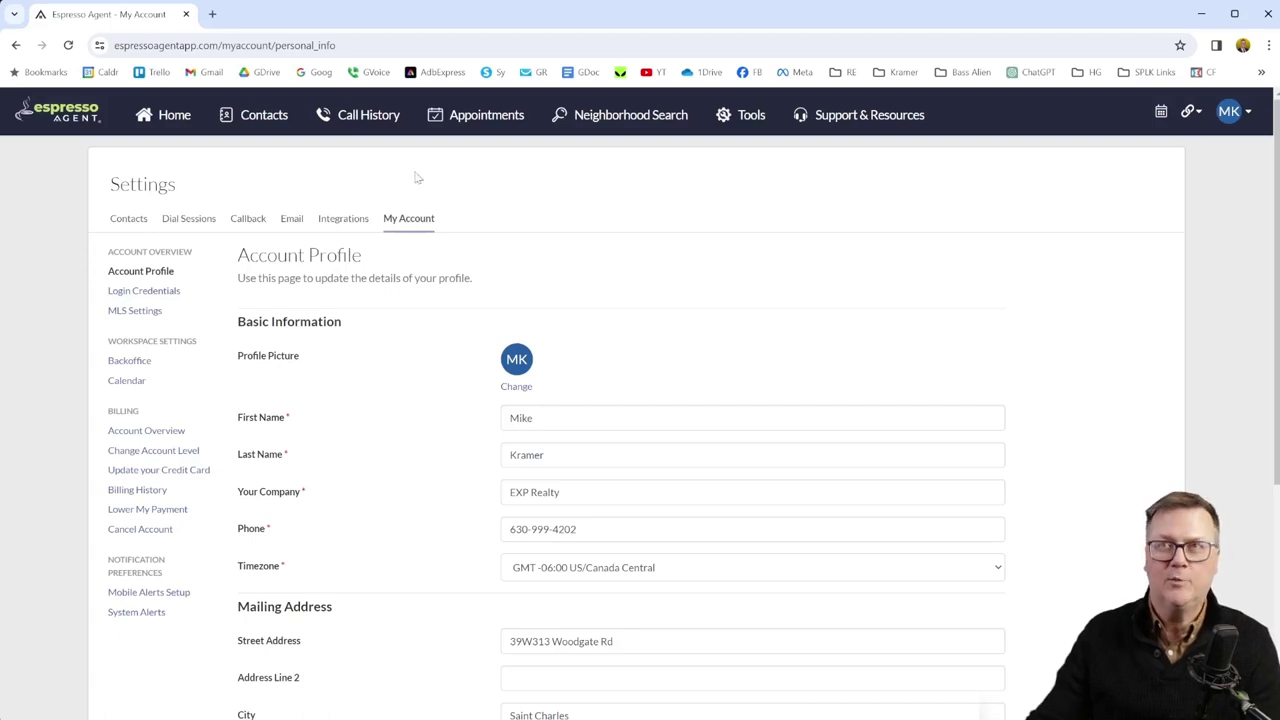
click(258, 118)
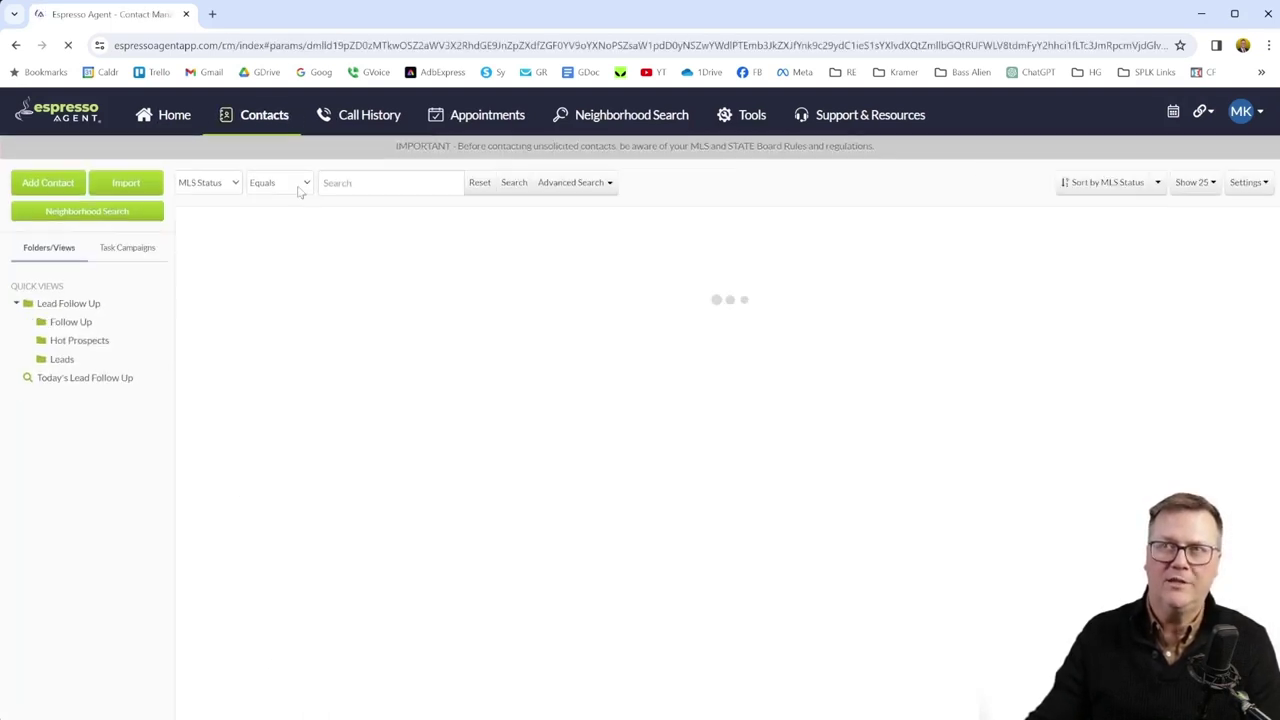